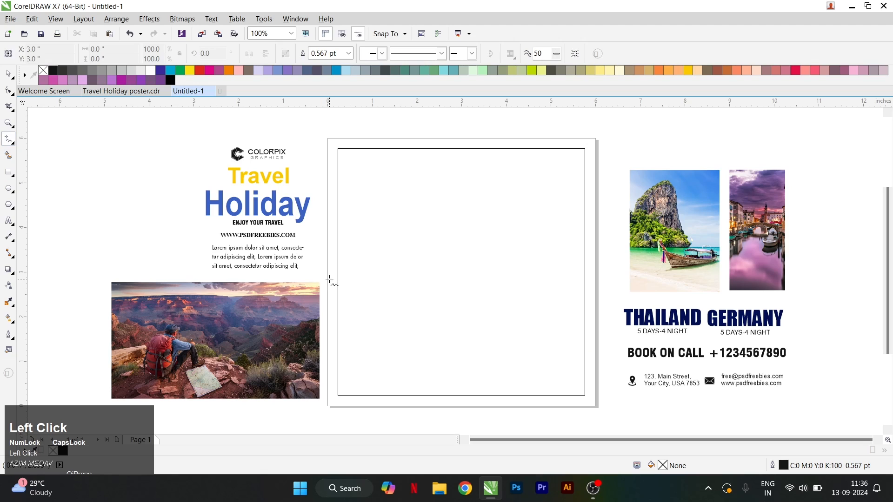
# Finish the 6-inch horizontal line across the page and give it a smooth zipper distortion
pyautogui.press('space')
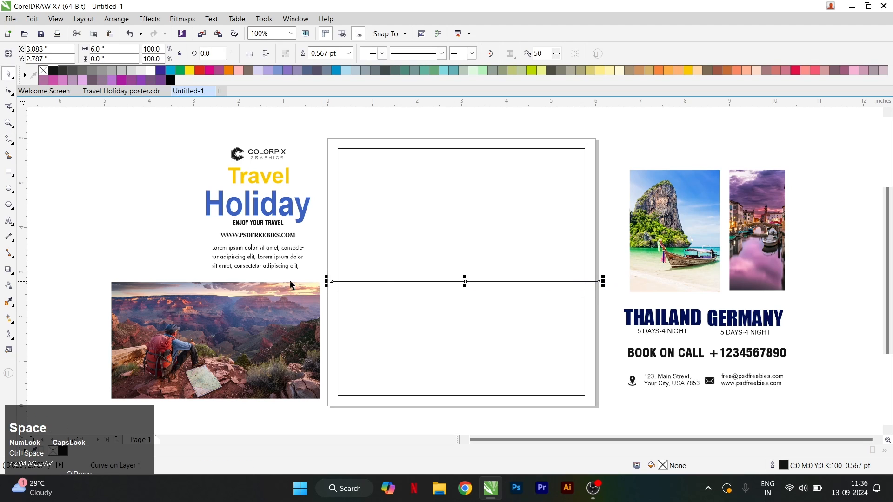
pyautogui.click(13, 272)
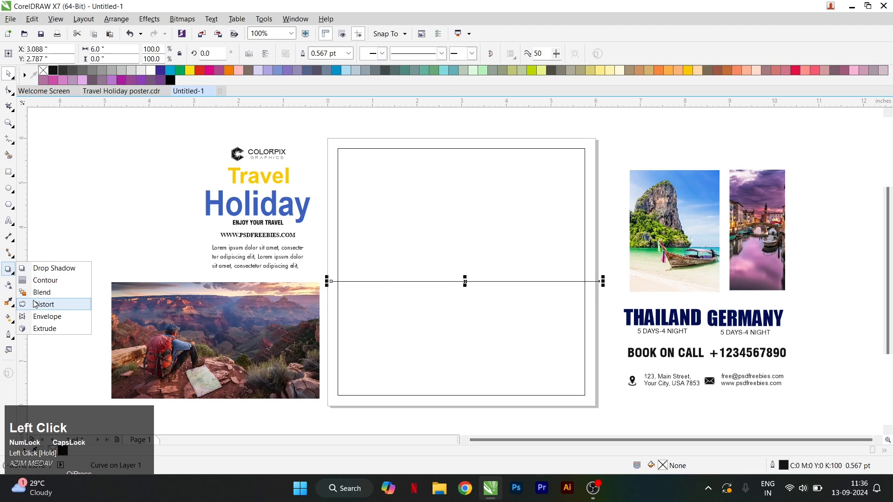
pyautogui.click(41, 303)
pyautogui.click(122, 53)
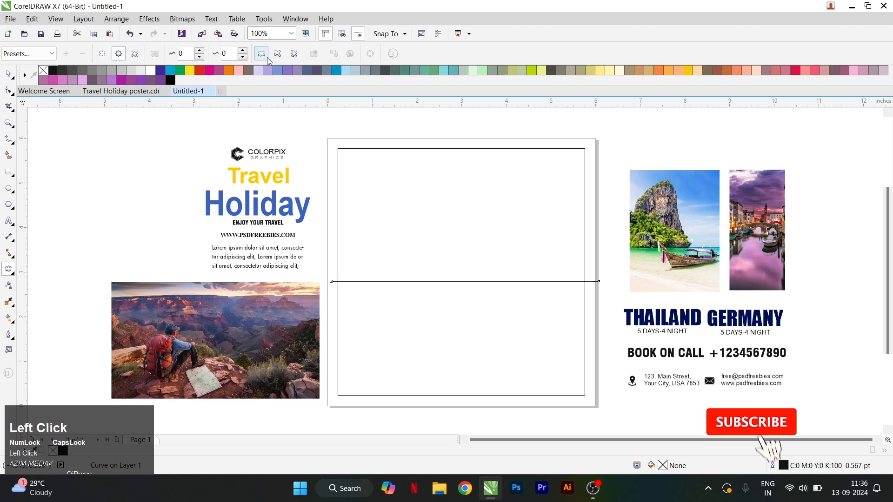
pyautogui.click(200, 57)
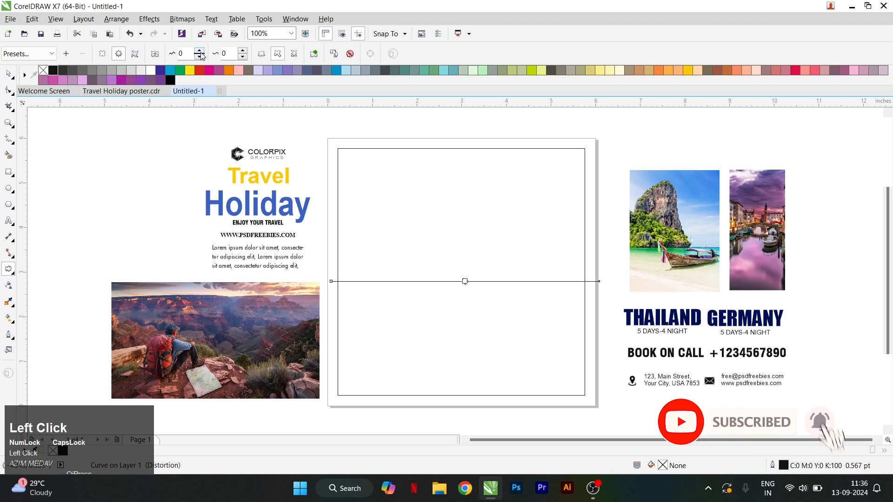
# Set the line's zipper distortion to amplitude 14 and frequency 22
pyautogui.click(243, 52)
pyautogui.click(243, 52)
pyautogui.click(243, 52)
pyautogui.click(243, 52)
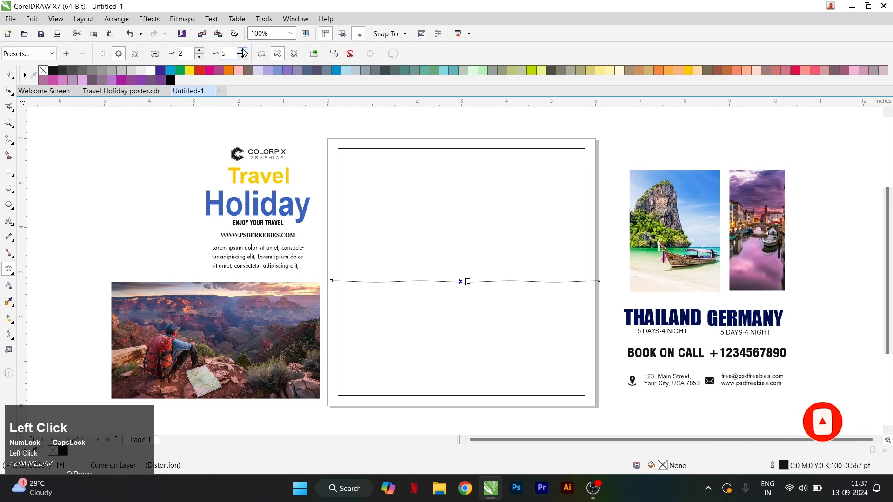
pyautogui.click(243, 52)
pyautogui.click(243, 52)
pyautogui.click(244, 53)
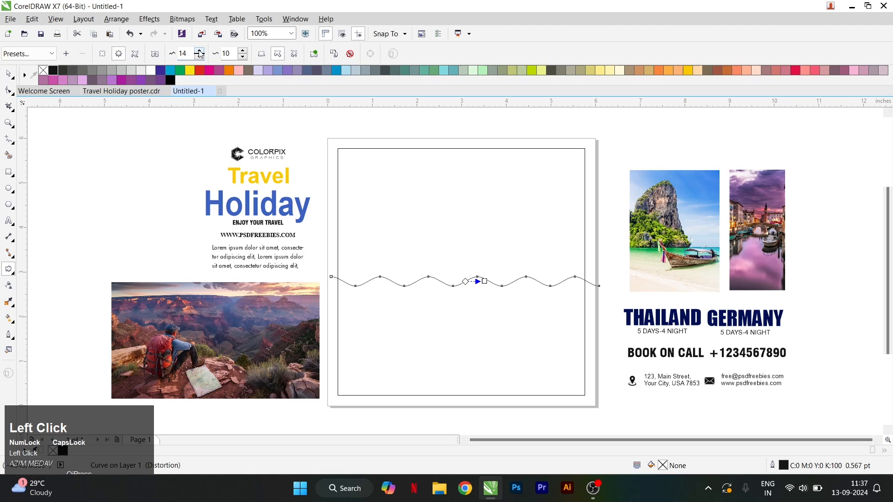
pyautogui.click(242, 51)
pyautogui.click(243, 51)
pyautogui.click(243, 52)
pyautogui.click(242, 51)
pyautogui.click(242, 52)
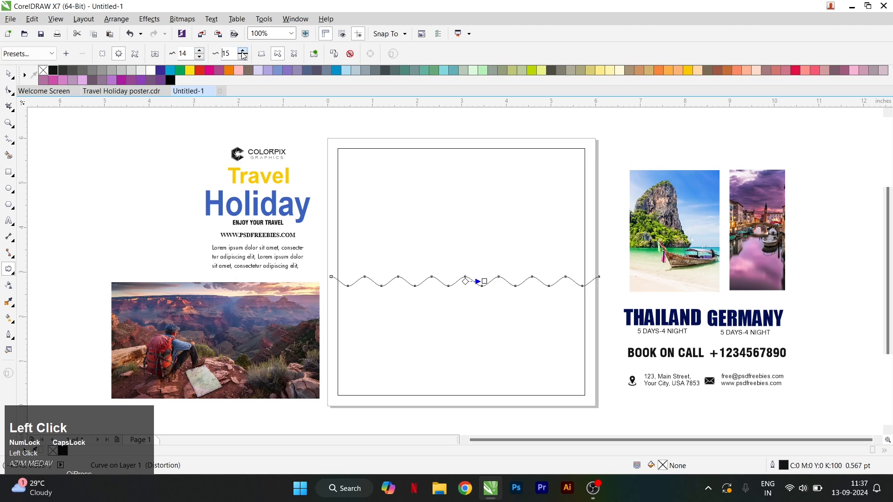
pyautogui.click(242, 51)
pyautogui.click(242, 51)
pyautogui.click(242, 51)
pyautogui.click(243, 51)
pyautogui.click(242, 51)
pyautogui.click(243, 52)
pyautogui.click(243, 51)
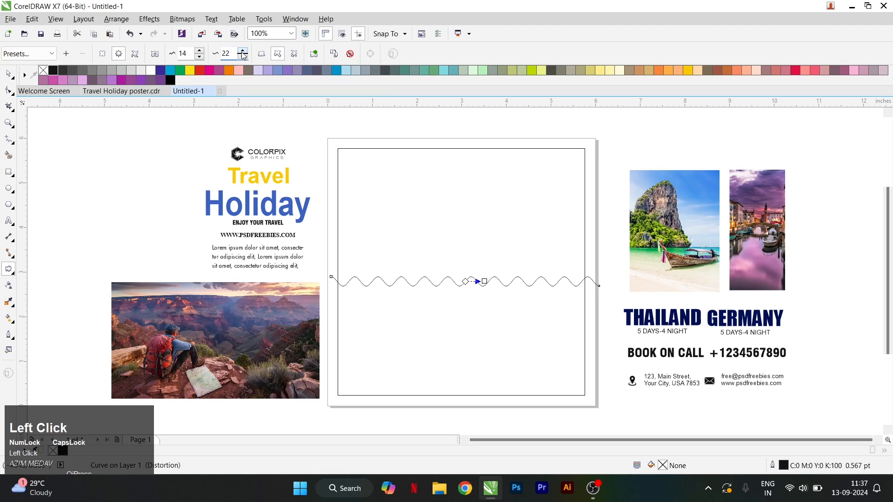
# Smart-fill the part of the inner frame above the wavy line, and delete the wavy line
pyautogui.click(8, 155)
pyautogui.click(349, 184)
pyautogui.press('space')
pyautogui.click(334, 278)
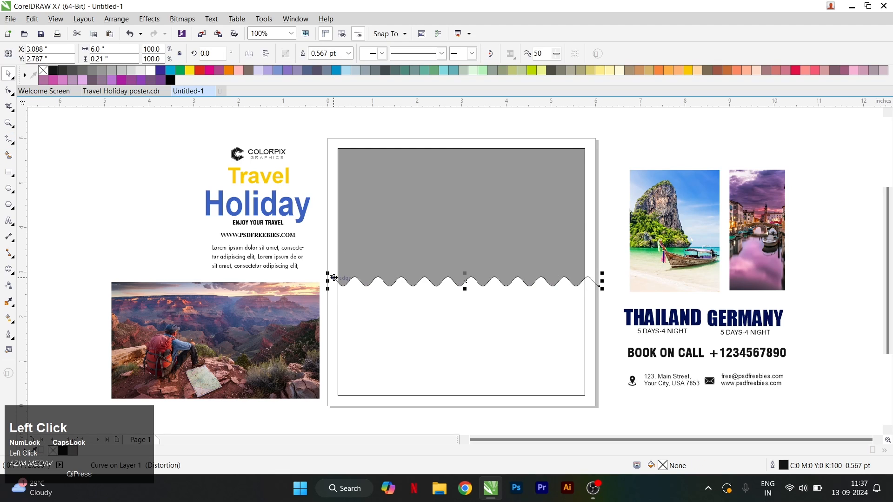
# Recolour the wavy-edged shape with an RGB dark navy fill, R15 G6 B89 (#0F0659)
pyautogui.click(402, 273)
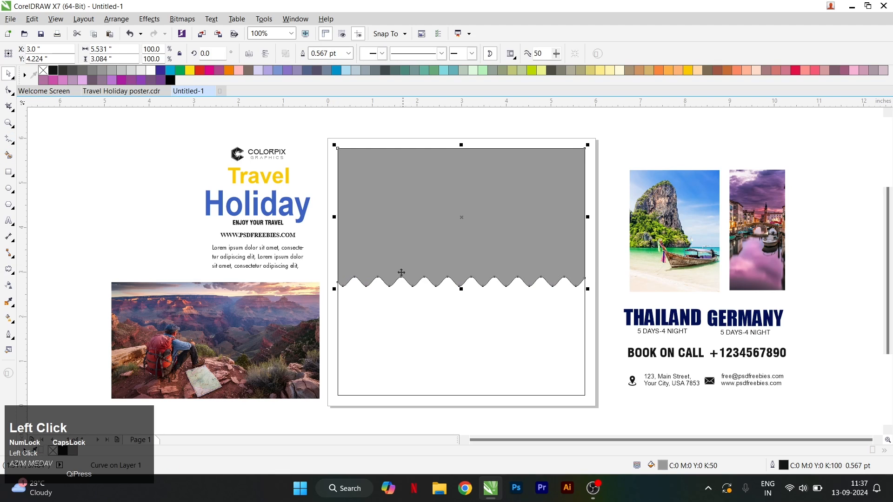
pyautogui.click(161, 69)
pyautogui.doubleClick(662, 465)
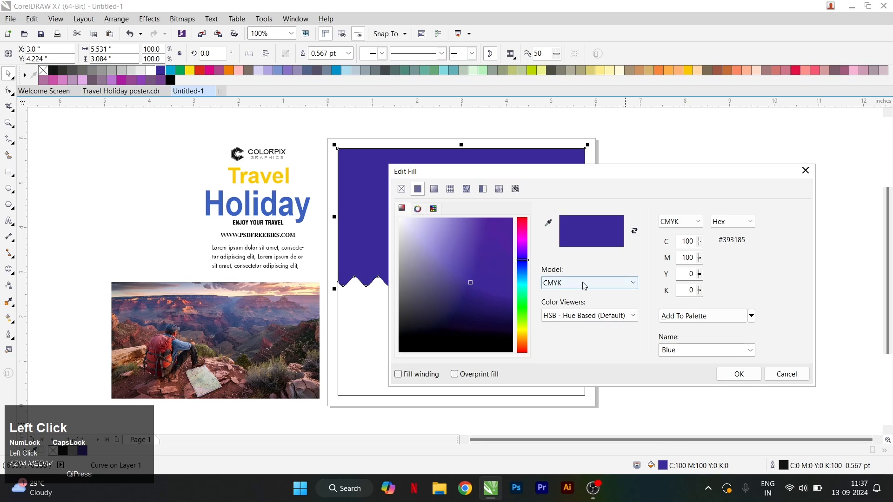
pyautogui.click(578, 283)
pyautogui.click(578, 292)
pyautogui.moveTo(478, 267); pyautogui.dragTo(502, 298)
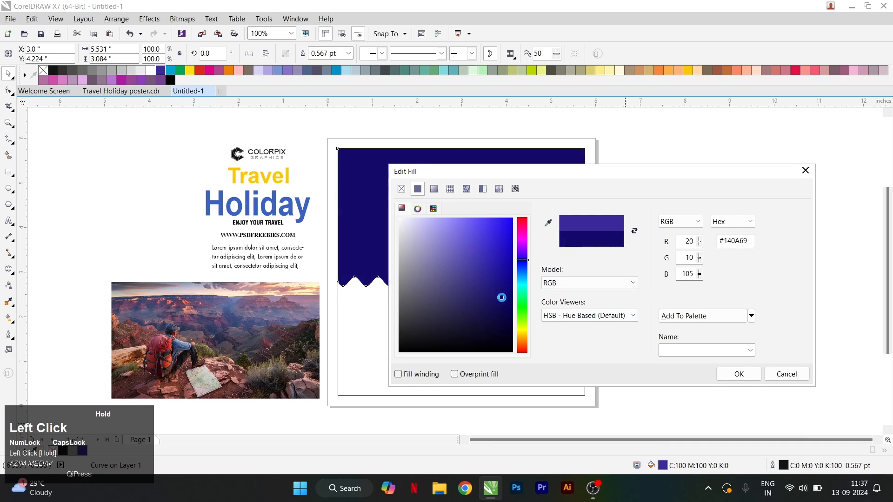
pyautogui.click(738, 374)
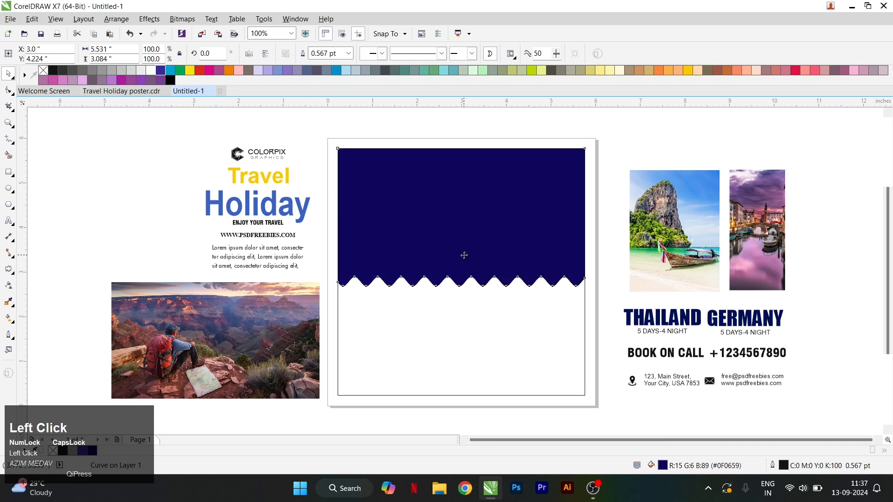
# Move the navy shape's wavy-edge nodes down to make it about 3.5 inches tall, and remove its outline
pyautogui.click(8, 92)
pyautogui.moveTo(401, 291)
pyautogui.mouseDown()
pyautogui.moveTo(608, 295)
pyautogui.moveTo(581, 312)
pyautogui.mouseUp()
pyautogui.scroll(2, 583, 282)
pyautogui.scroll(-2, 536, 296)
pyautogui.press('space')
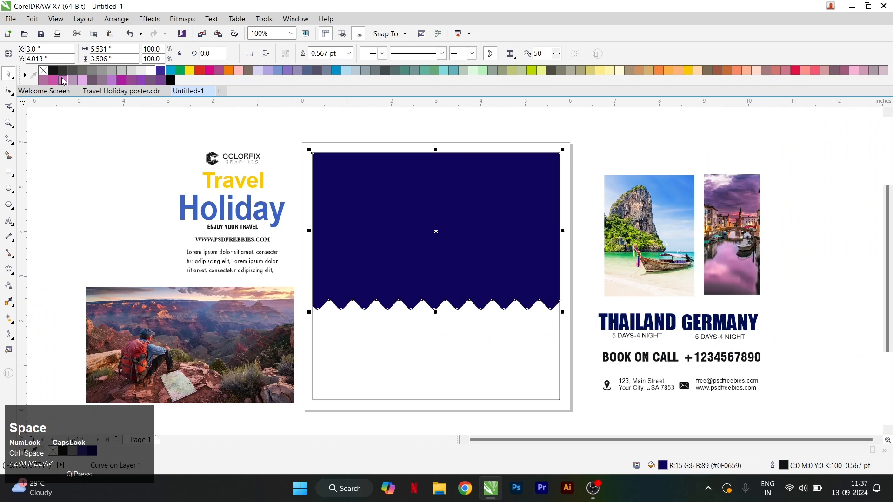
# PowerClip the canyon hiker photo inside the navy wavy-edged shape
pyautogui.rightClick(185, 304)
pyautogui.click(229, 173)
pyautogui.click(382, 213)
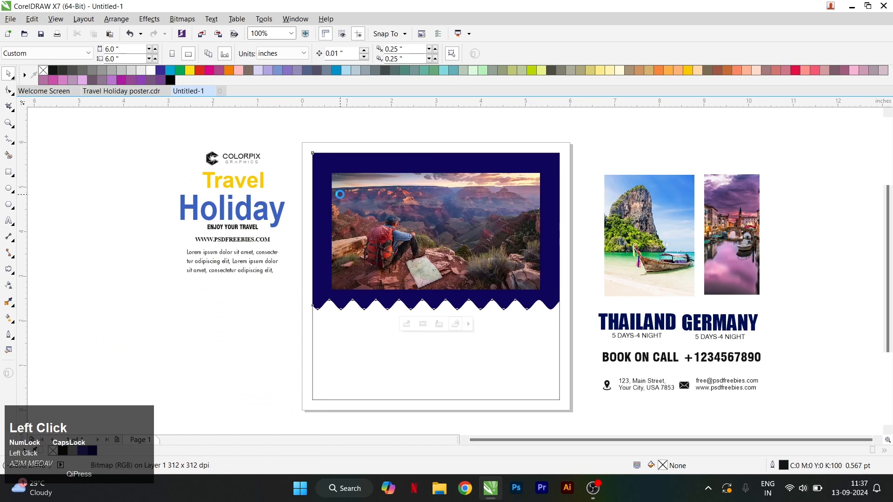
# Open the PowerClip contents for editing and enlarge the canyon photo to about 7.2 by 4.03 inches, covering the shape
pyautogui.rightClick(381, 213)
pyautogui.click(419, 188)
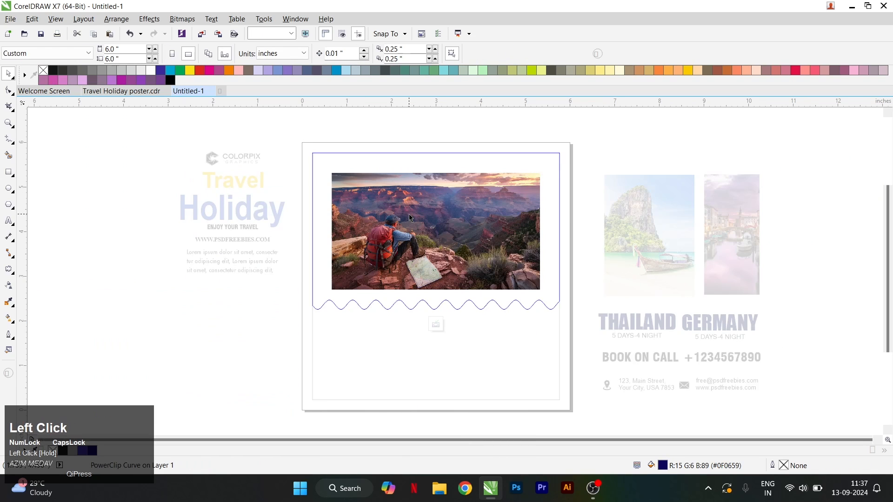
pyautogui.press('4')
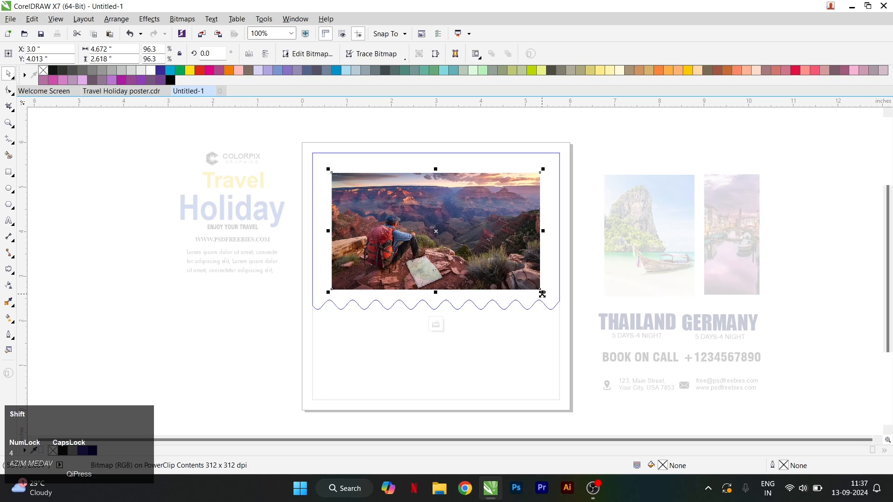
pyautogui.moveTo(542, 294); pyautogui.dragTo(606, 314)
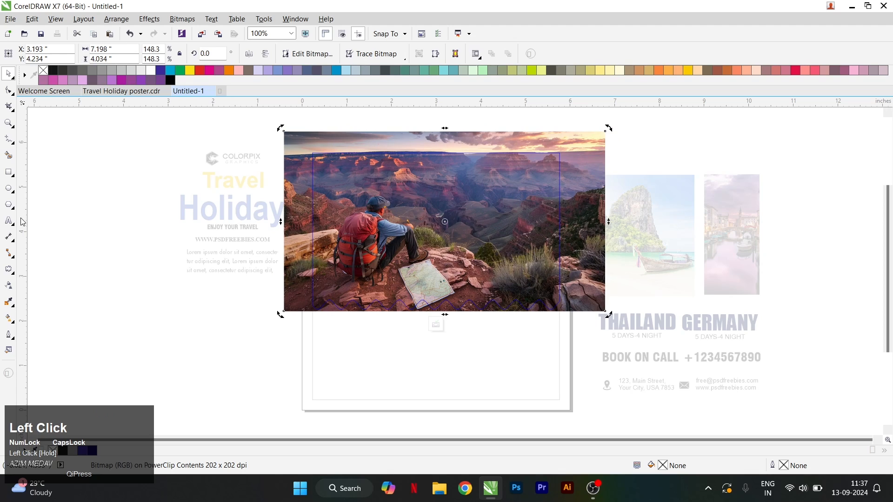
# Apply uniform transparency to the canyon photo and finish editing the PowerClip
pyautogui.click(8, 285)
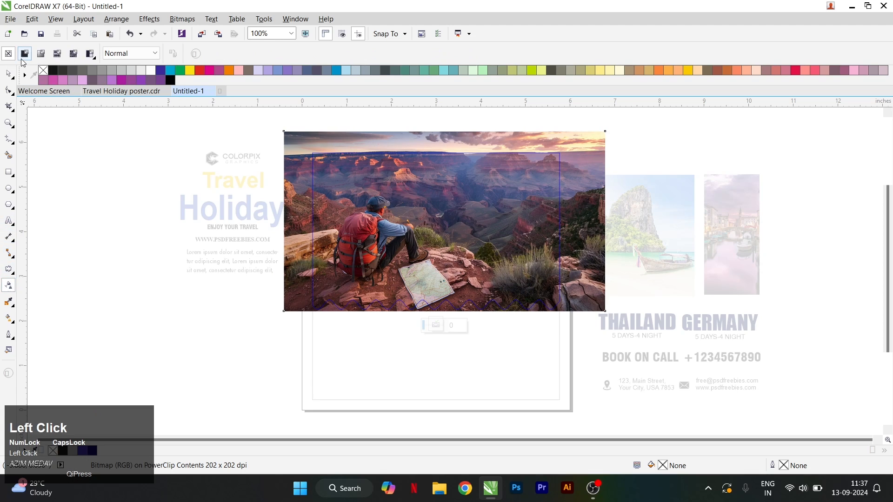
pyautogui.click(24, 53)
pyautogui.click(9, 75)
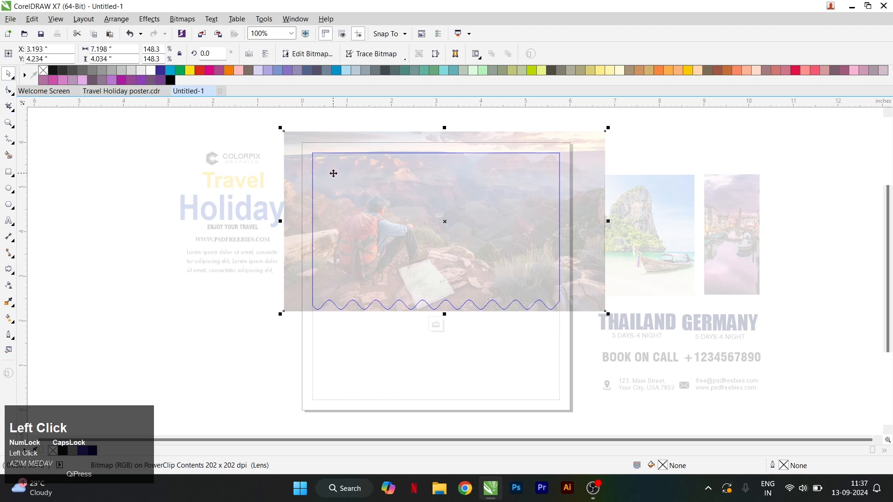
pyautogui.rightClick(333, 171)
pyautogui.click(355, 223)
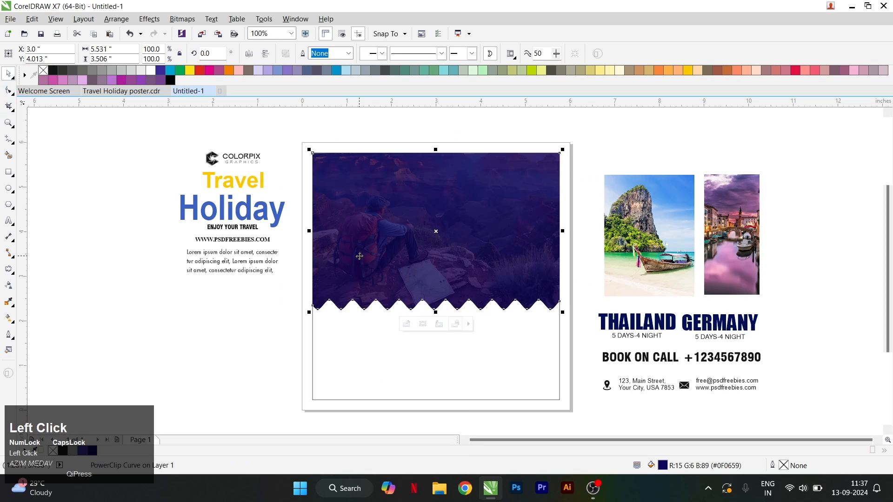
# Edit the PowerClip again, enlarge the photo to about 7.61 by 4.27 inches, shift it sideways to frame the hiker, and finish editing
pyautogui.doubleClick(395, 243)
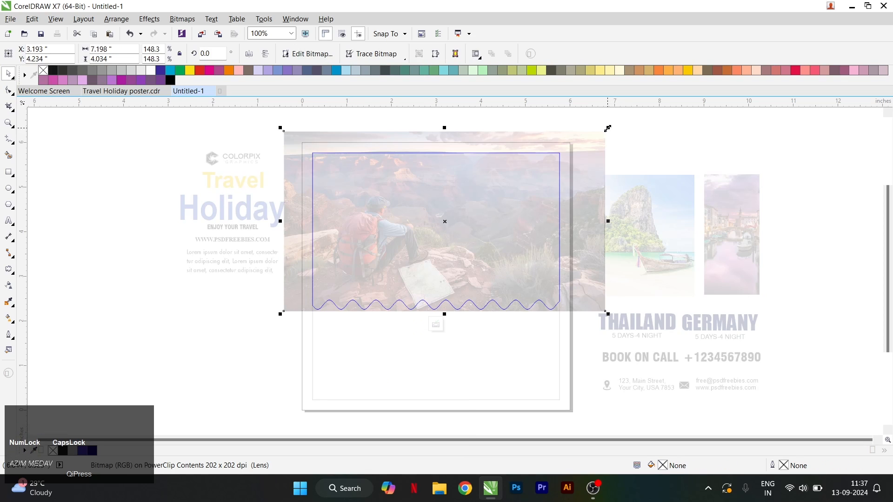
pyautogui.moveTo(607, 128); pyautogui.dragTo(622, 118)
pyautogui.moveTo(598, 199); pyautogui.dragTo(547, 215)
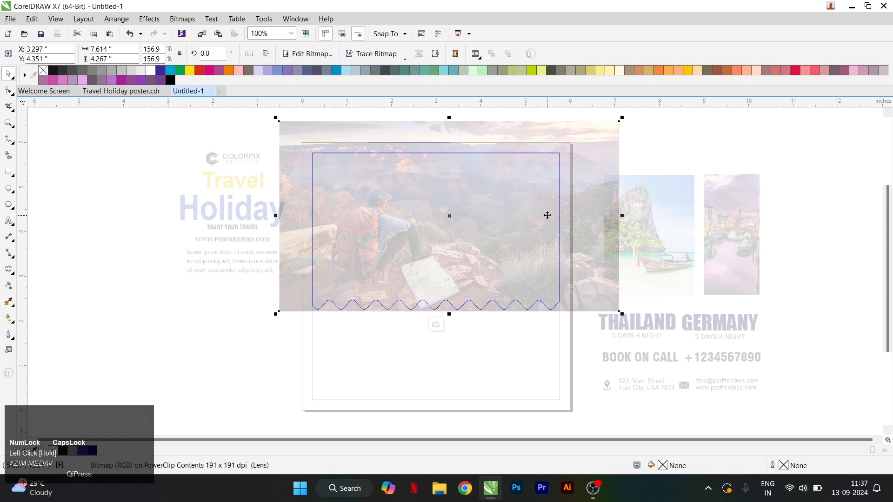
pyautogui.rightClick(352, 226)
pyautogui.click(372, 227)
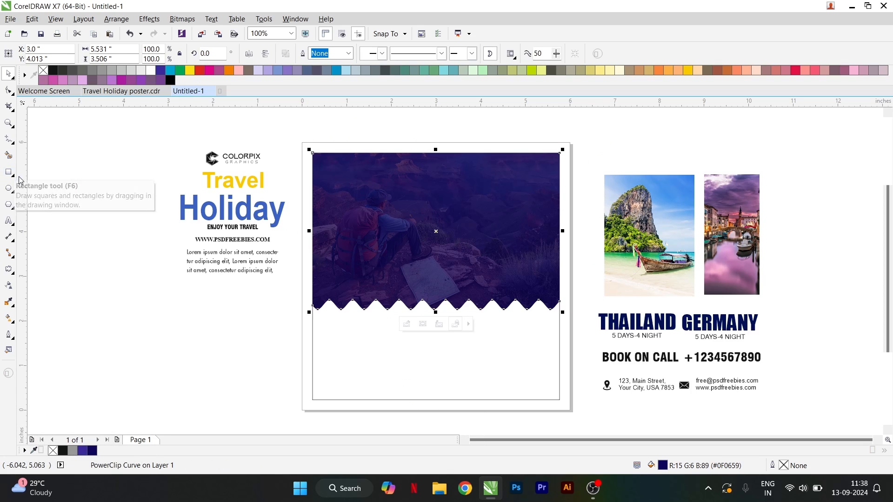
# Move the "Travel" and "Holiday" headings together onto the upper part of the navy shape and colour them white
pyautogui.click(211, 182)
pyautogui.keyDown('shift'); pyautogui.click(211, 204); pyautogui.keyUp('shift')
pyautogui.moveTo(212, 205); pyautogui.dragTo(351, 206)
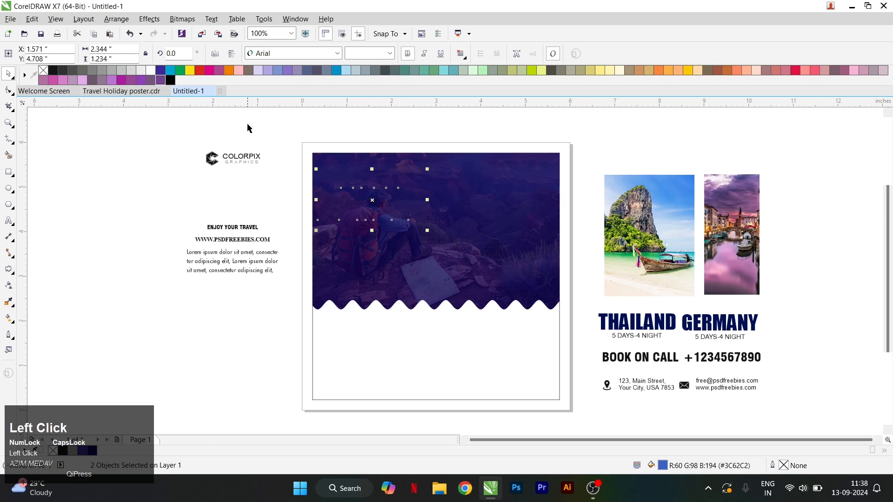
pyautogui.click(279, 130)
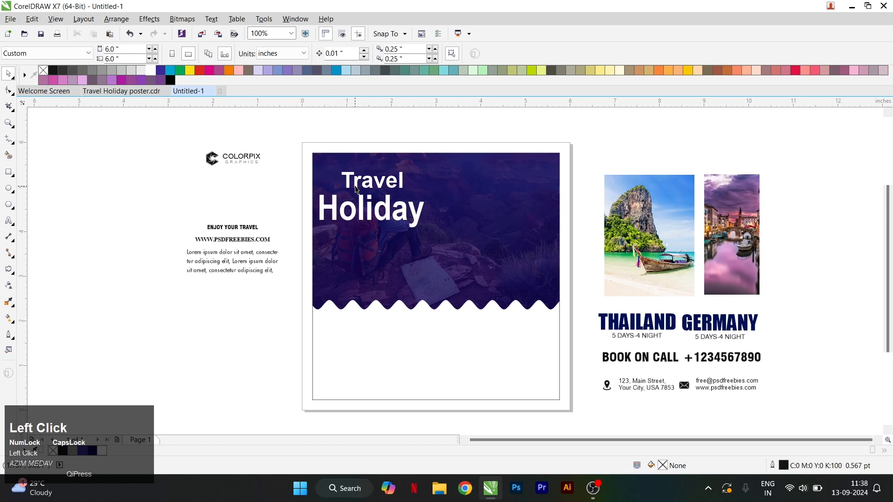
# Set the "Travel" heading in the AustralisProSwashW01-BdIt font and colour it yellow
pyautogui.click(356, 189)
pyautogui.click(293, 53)
pyautogui.moveTo(294, 91)
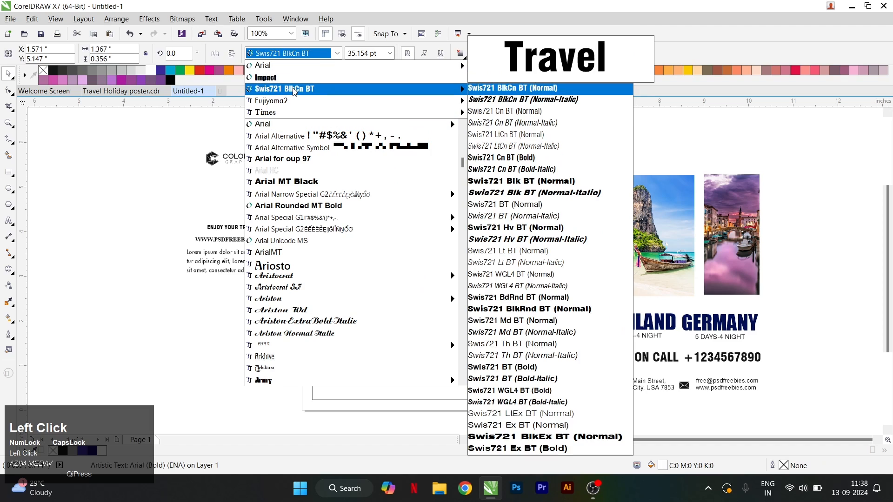
pyautogui.write('AustralisProSwashW01-B')
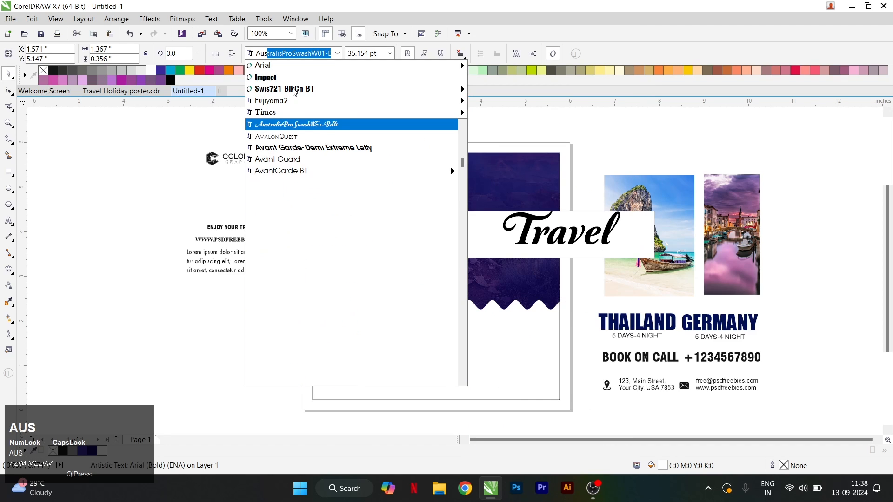
pyautogui.press('Return')
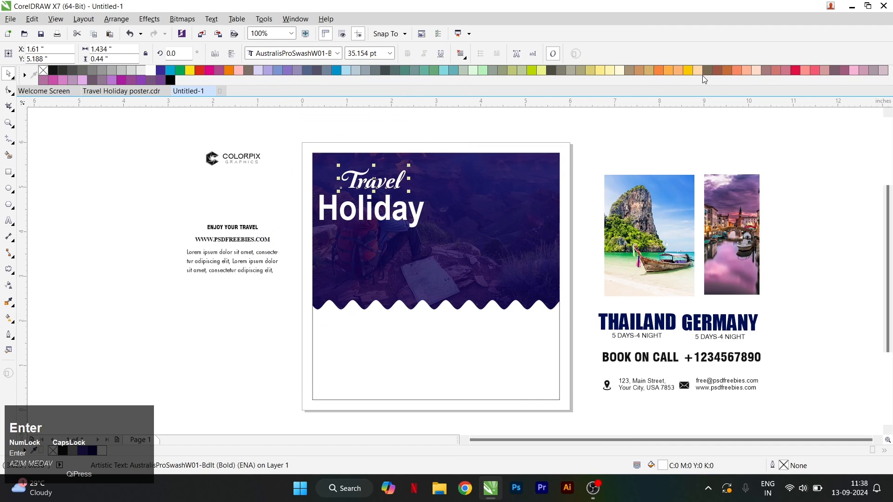
# Change the "Holiday" heading to a heavy condensed font
pyautogui.click(390, 209)
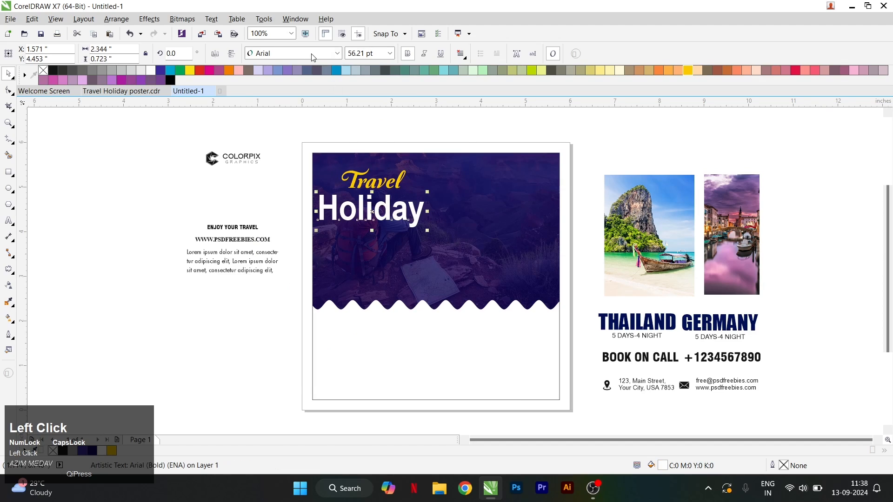
pyautogui.click(312, 55)
pyautogui.click(261, 89)
# Reposition the two headings so the yellow "Travel" slightly overlaps the top of "Holiday"
pyautogui.scroll(2, 392, 216)
pyautogui.moveTo(378, 211); pyautogui.dragTo(388, 189)
pyautogui.click(368, 145)
pyautogui.scroll(2, 368, 144)
pyautogui.moveTo(381, 158); pyautogui.dragTo(371, 200)
pyautogui.scroll(-2, 428, 235)
pyautogui.click(245, 188)
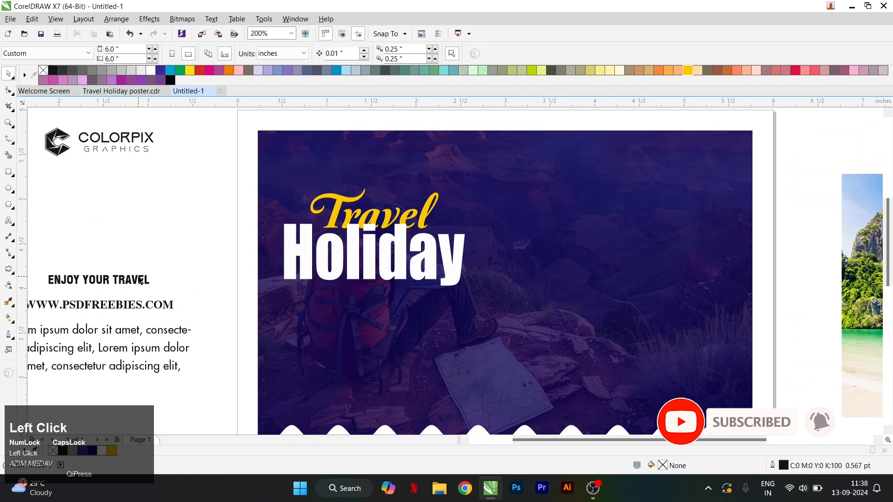
# Shift the "ENJOY YOUR TRAVEL" tagline horizontally by about 0.13 inch towards the page
pyautogui.click(114, 279)
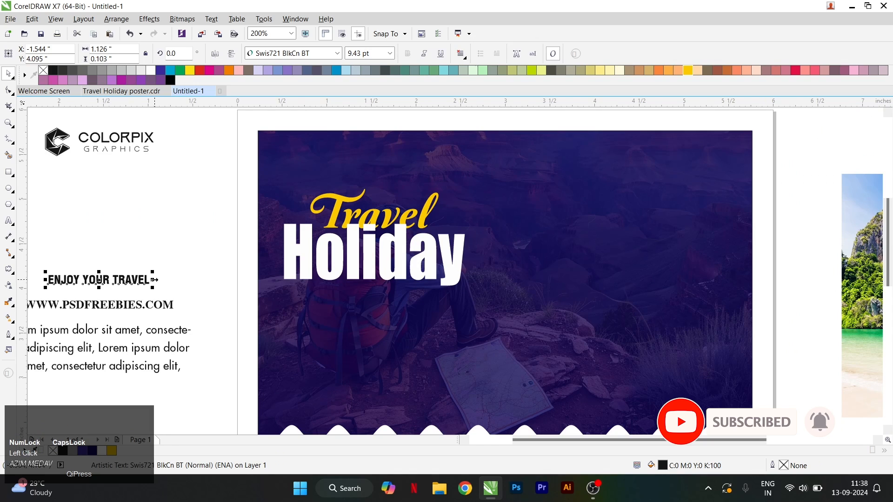
pyautogui.moveTo(127, 279); pyautogui.dragTo(139, 279)
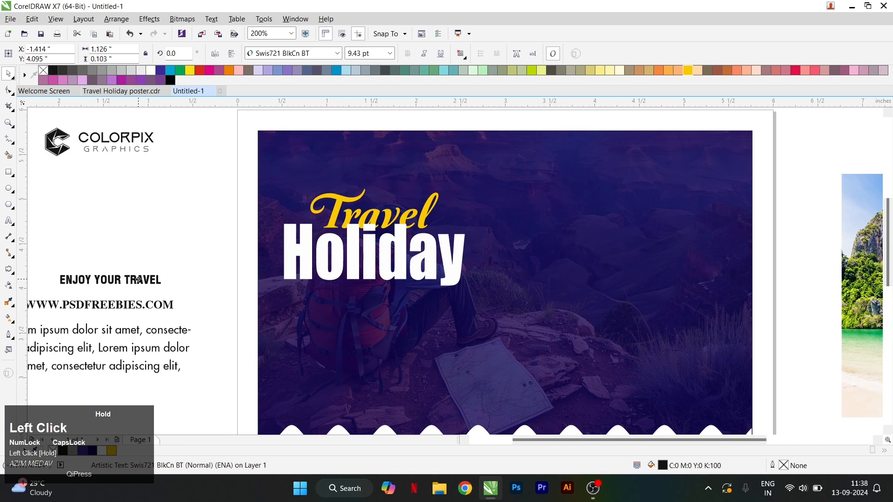
# Draw a rectangle about 1.53 × 0.18 inch just beneath "Holiday", filled yellow with no outline
pyautogui.scroll(-2, 369, 222)
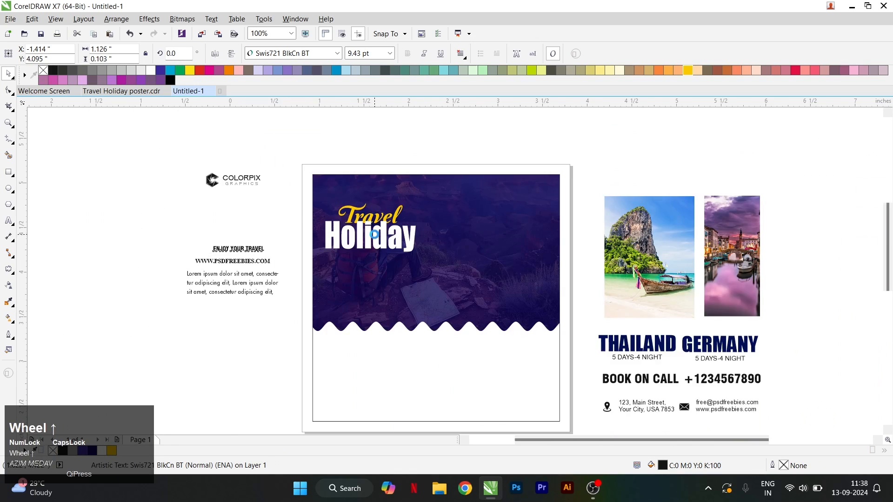
pyautogui.scroll(2, 379, 235)
pyautogui.click(9, 172)
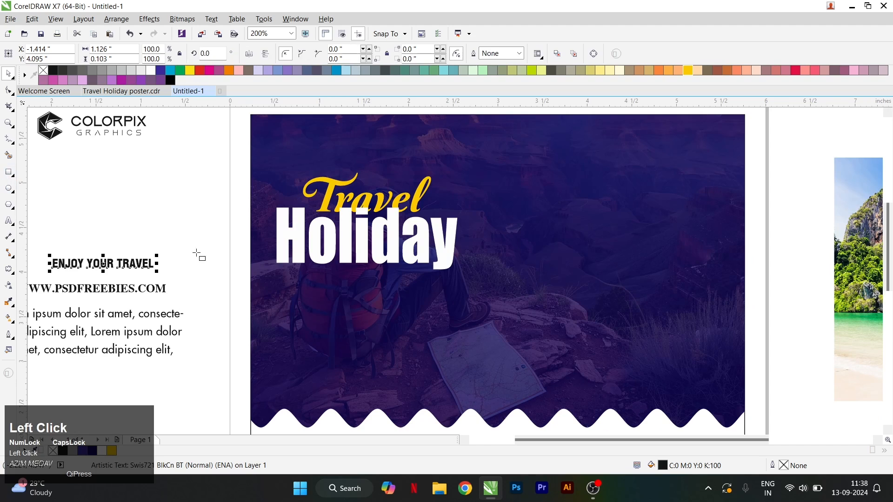
pyautogui.moveTo(297, 271); pyautogui.dragTo(434, 289)
pyautogui.hotkey('ctrl', 'space')
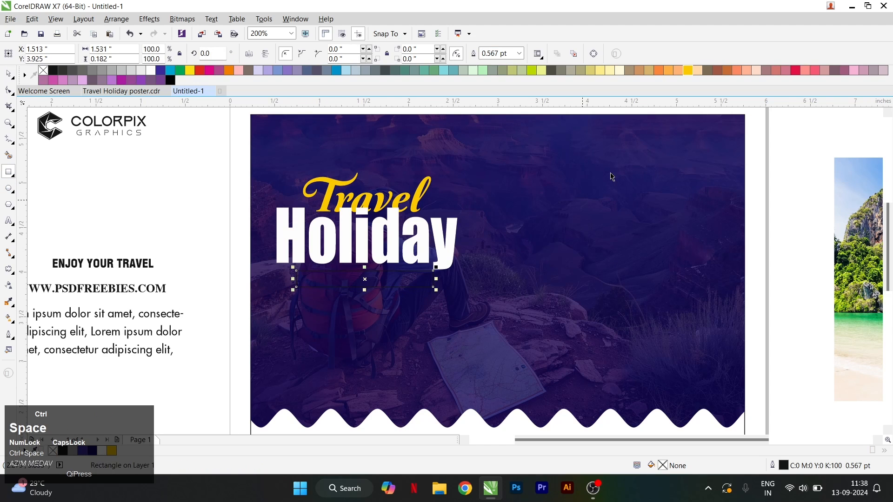
pyautogui.click(689, 70)
pyautogui.rightClick(43, 71)
# Convert the yellow bar to curves and shift its corner points to form a tapered, slightly tilted banner under "Holiday"
pyautogui.scroll(2, 348, 275)
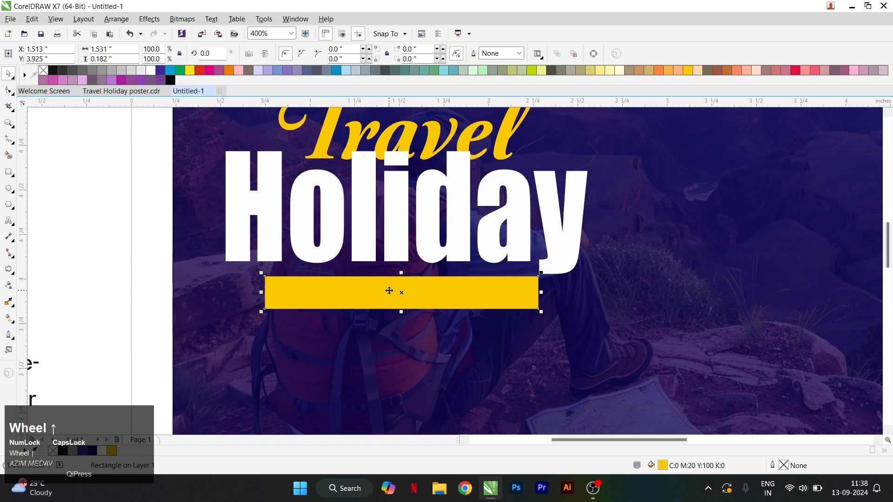
pyautogui.click(105, 24)
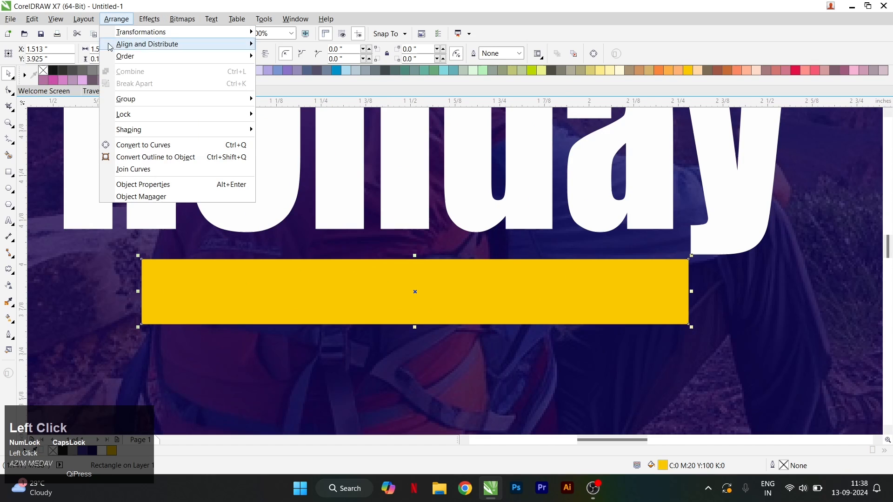
pyautogui.click(145, 144)
pyautogui.click(8, 91)
pyautogui.moveTo(154, 333); pyautogui.dragTo(162, 327)
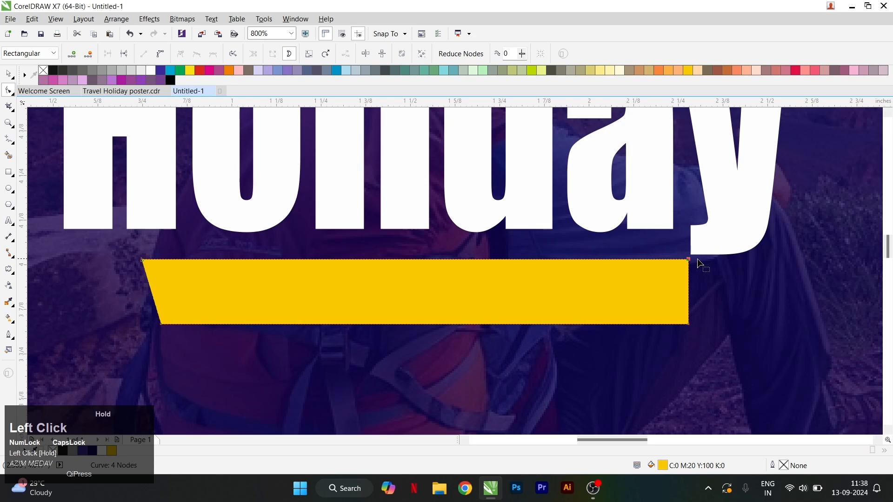
pyautogui.moveTo(697, 259); pyautogui.dragTo(716, 247)
pyautogui.press('space')
pyautogui.scroll(-1, 534, 281)
pyautogui.moveTo(514, 286); pyautogui.dragTo(510, 280)
pyautogui.scroll(-1, 519, 282)
# Place the "ENJOY YOUR TRAVEL" tagline centred on the yellow banner and bring it to the front
pyautogui.click(239, 270)
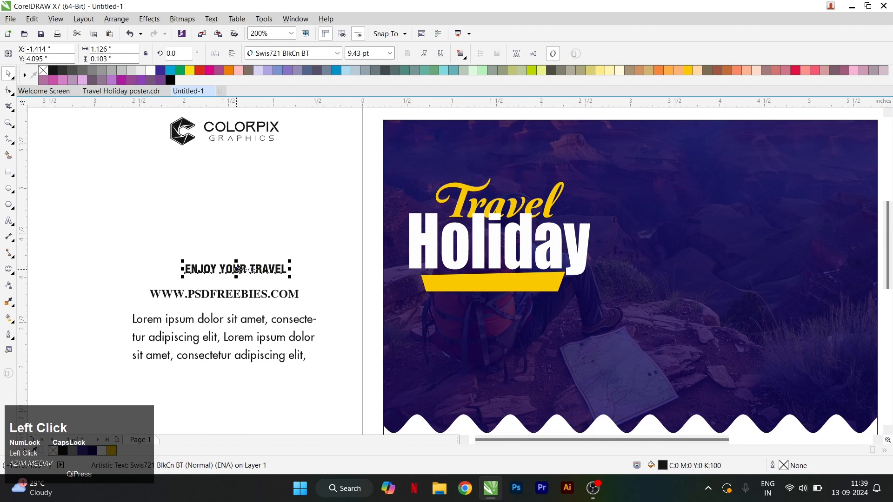
pyautogui.moveTo(238, 270); pyautogui.dragTo(501, 283)
pyautogui.hotkey('shift', 'pageup')
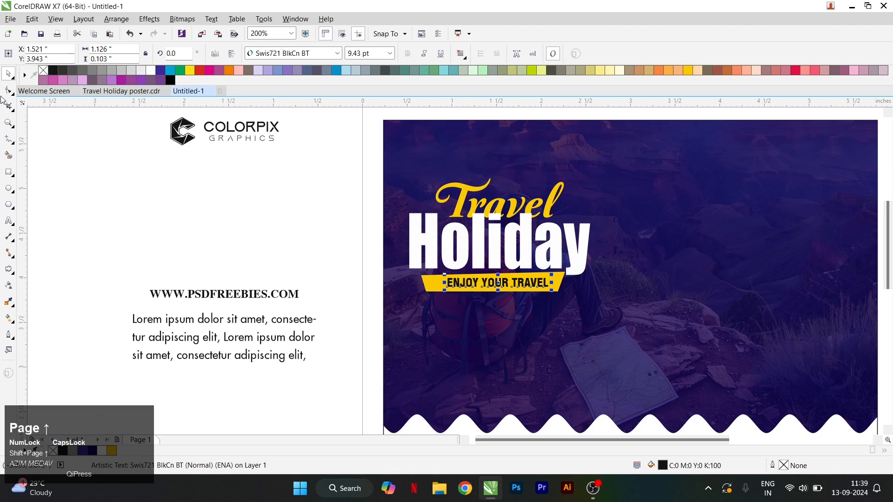
# Draw a column about 1.2 × 5.1 inches from the photo panel's upper edge and fully round its two lower corners
pyautogui.scroll(-3, 512, 188)
pyautogui.moveTo(494, 169); pyautogui.dragTo(546, 396)
pyautogui.press('F10')
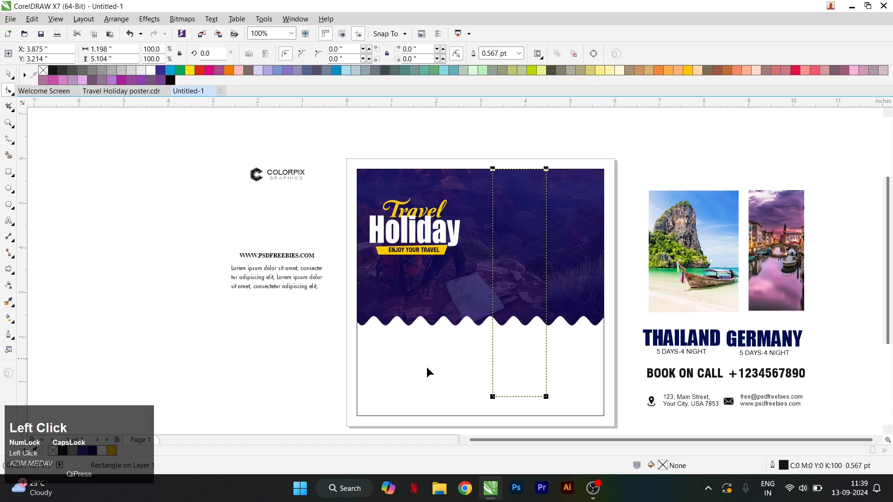
pyautogui.scroll(1, 496, 398)
pyautogui.moveTo(488, 395); pyautogui.dragTo(567, 318)
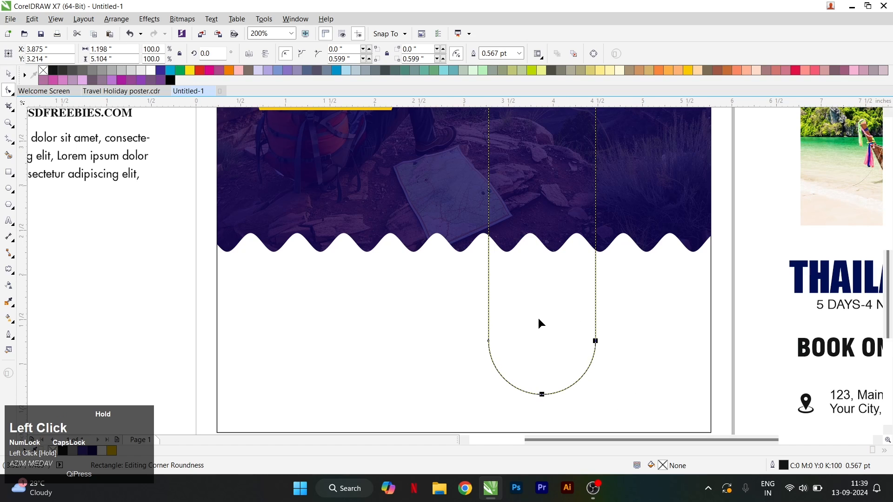
pyautogui.scroll(-1, 503, 314)
pyautogui.press('space')
# Duplicate the rounded column beside the original and scale the pair down to about 2.36 × 4.76 inches overall
pyautogui.rightClick(509, 316)
pyautogui.click(548, 139)
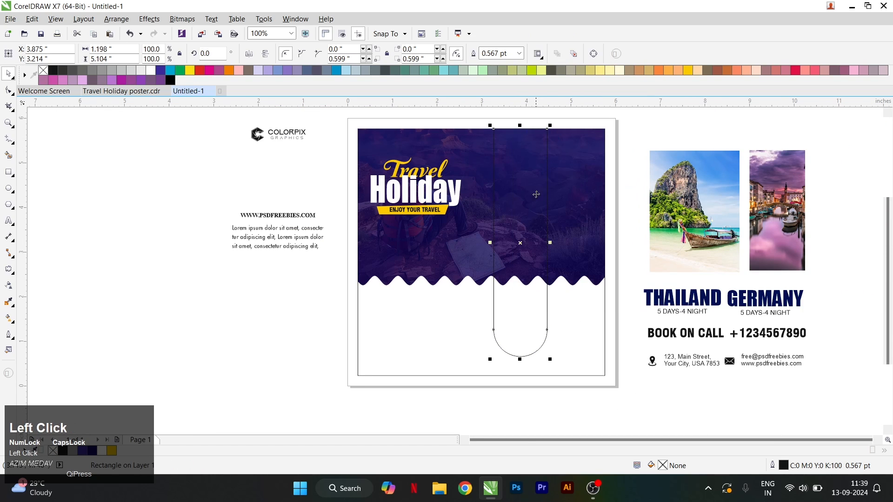
pyautogui.rightClick(627, 226)
pyautogui.click(661, 291)
pyautogui.moveTo(517, 197); pyautogui.dragTo(579, 199)
pyautogui.scroll(1, 594, 353)
pyautogui.moveTo(595, 353)
pyautogui.mouseDown()
pyautogui.moveTo(577, 338)
pyautogui.moveTo(585, 341)
pyautogui.mouseUp()
# Convert the two rounded columns to curves
pyautogui.scroll(-2, 585, 341)
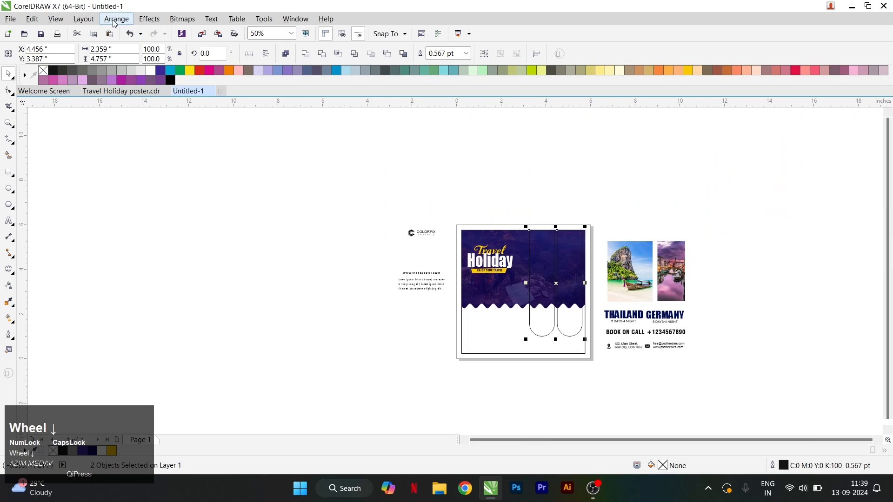
pyautogui.click(84, 18)
pyautogui.click(150, 146)
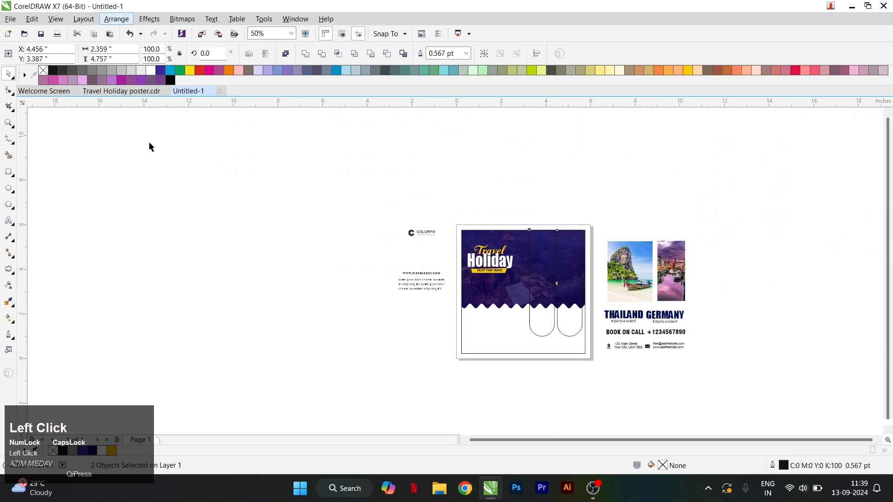
# Try to lengthen both columns by moving their lower nodes downward
pyautogui.click(10, 92)
pyautogui.scroll(1, 547, 279)
pyautogui.moveTo(473, 311); pyautogui.dragTo(376, 331)
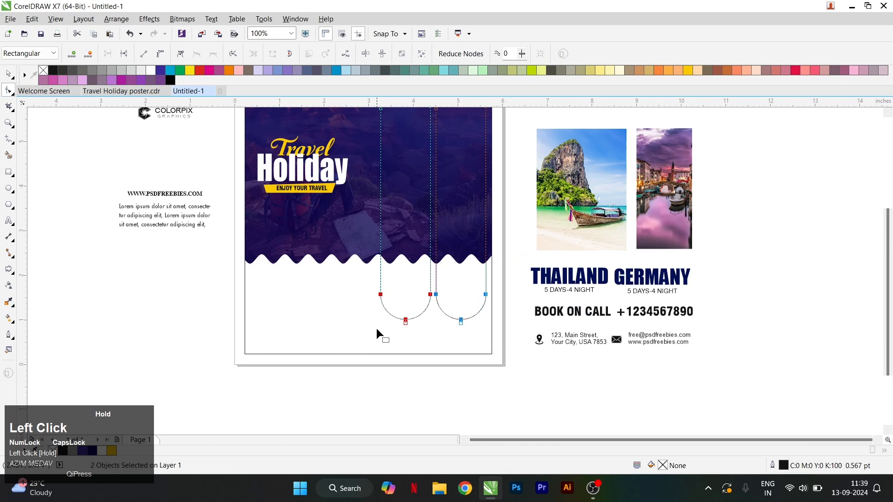
pyautogui.moveTo(381, 295); pyautogui.dragTo(379, 315)
pyautogui.scroll(2, 413, 313)
pyautogui.hotkey('ctrl', 'z')
pyautogui.hotkey('ctrl', 'space')
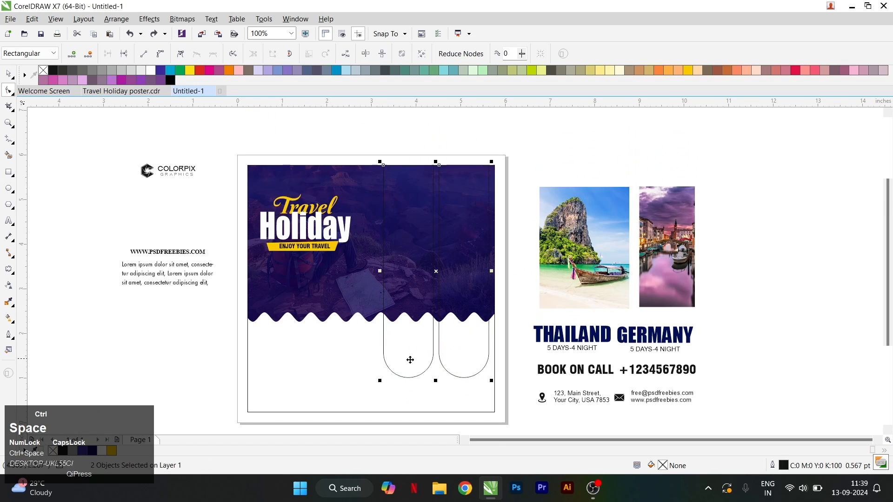
# Enlarge both columns proportionally until each measures about 1.195 × 5.094 inches
pyautogui.moveTo(380, 380); pyautogui.dragTo(368, 397)
pyautogui.scroll(-1, 368, 397)
pyautogui.scroll(1, 303, 272)
# Slightly enlarge the "Travel Holiday" headings together with the tagline banner
pyautogui.moveTo(268, 266); pyautogui.dragTo(415, 331)
pyautogui.scroll(1, 415, 331)
pyautogui.moveTo(403, 287); pyautogui.dragTo(422, 297)
pyautogui.scroll(-1, 327, 266)
# Place the website line just beneath the banner, coloured white with "PSDFREEBIES" in yellow, on top of the photo panel
pyautogui.moveTo(286, 328); pyautogui.dragTo(400, 341)
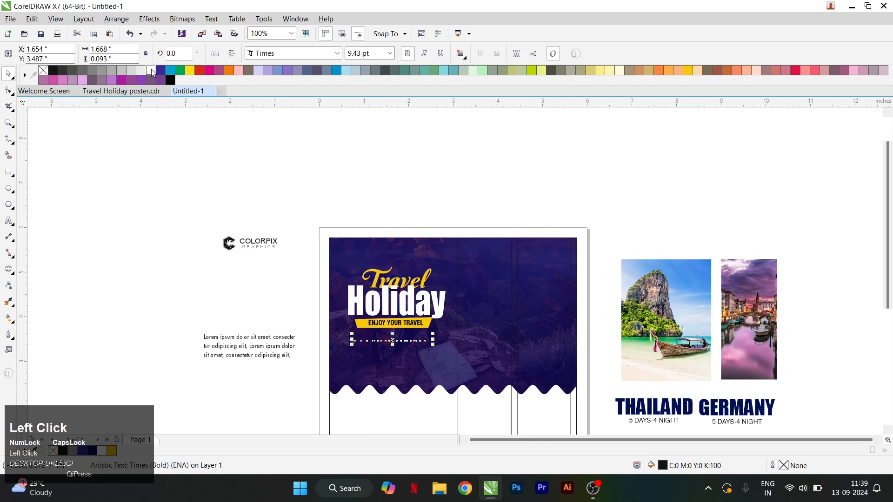
pyautogui.scroll(2, 382, 357)
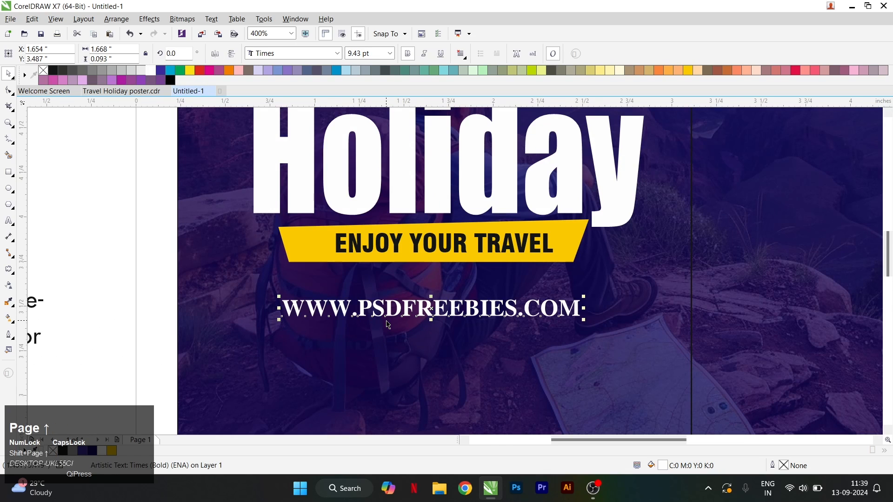
pyautogui.moveTo(362, 305); pyautogui.dragTo(506, 311)
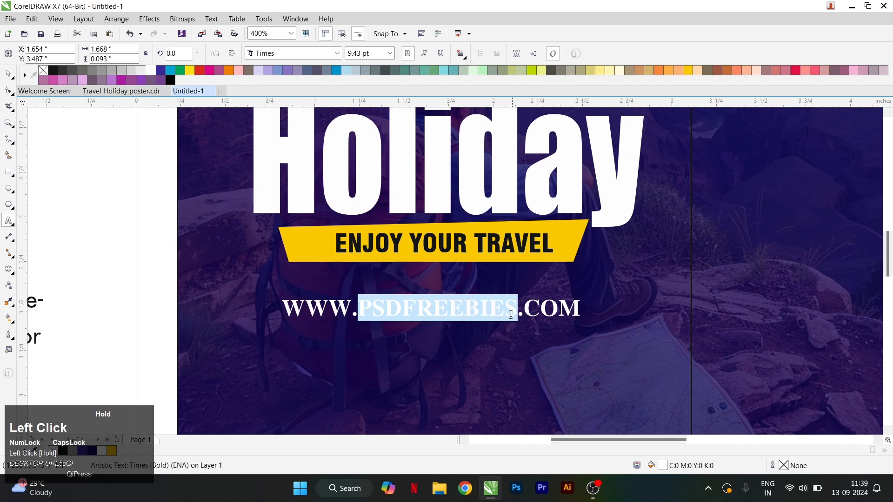
pyautogui.hotkey('ctrl', 'space')
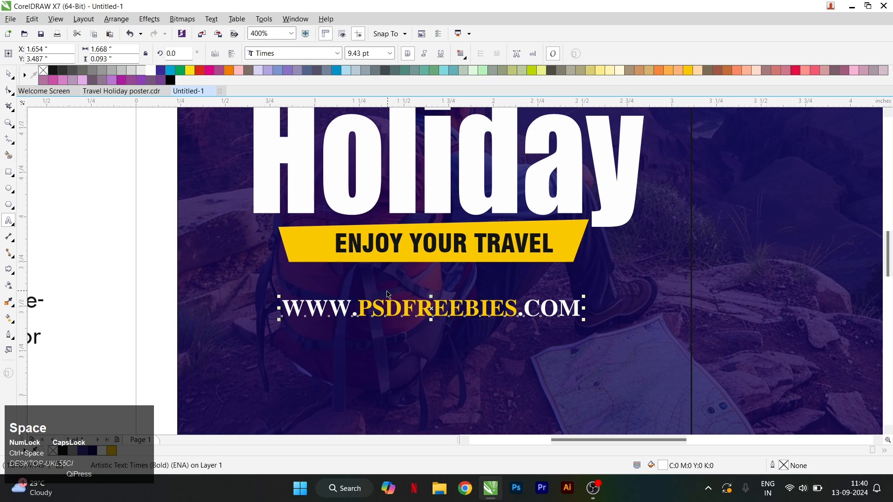
pyautogui.moveTo(407, 308); pyautogui.dragTo(412, 281)
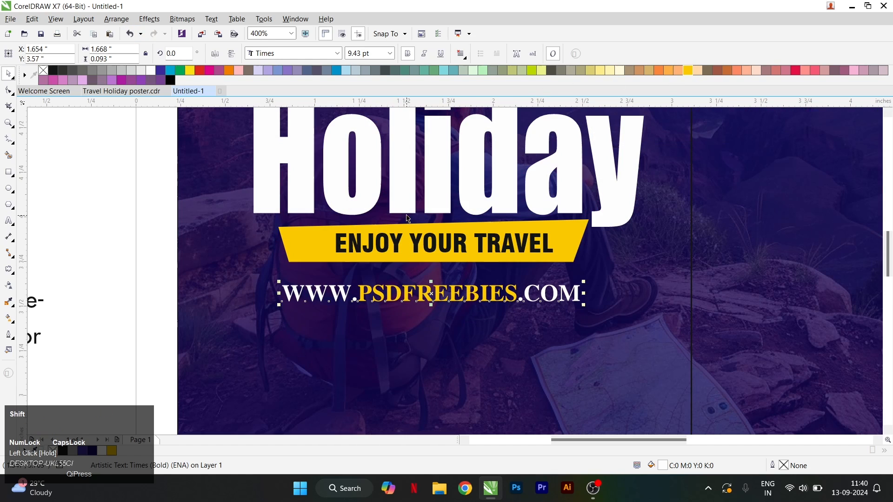
pyautogui.moveTo(408, 219); pyautogui.dragTo(408, 218)
pyautogui.scroll(-2, 225, 238)
# Place the Lorem ipsum paragraph below the website line in white, centred with that line, and bring it to the front
pyautogui.click(220, 278)
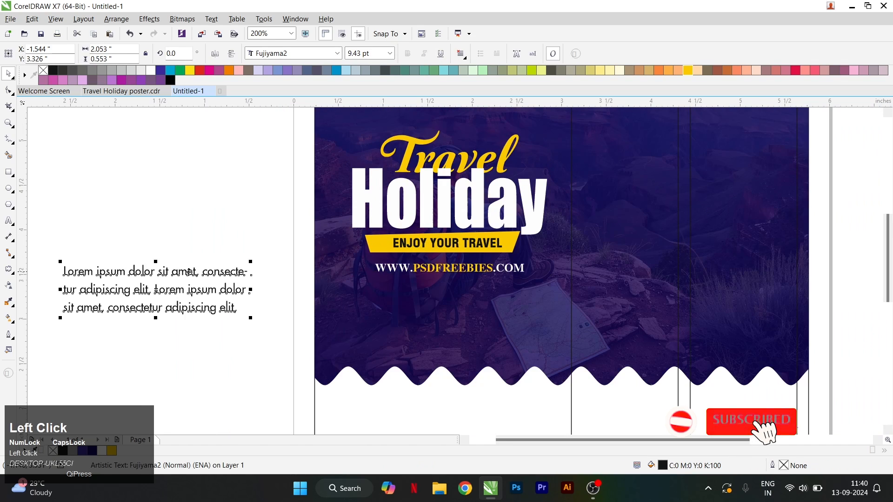
pyautogui.moveTo(188, 272); pyautogui.dragTo(487, 297)
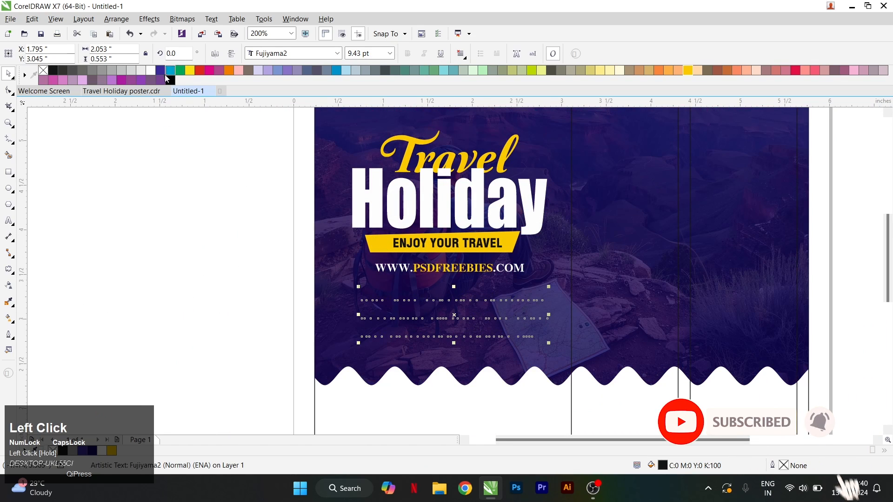
pyautogui.click(166, 76)
pyautogui.keyDown('shift'); pyautogui.click(465, 272); pyautogui.keyUp('shift')
pyautogui.press('c')
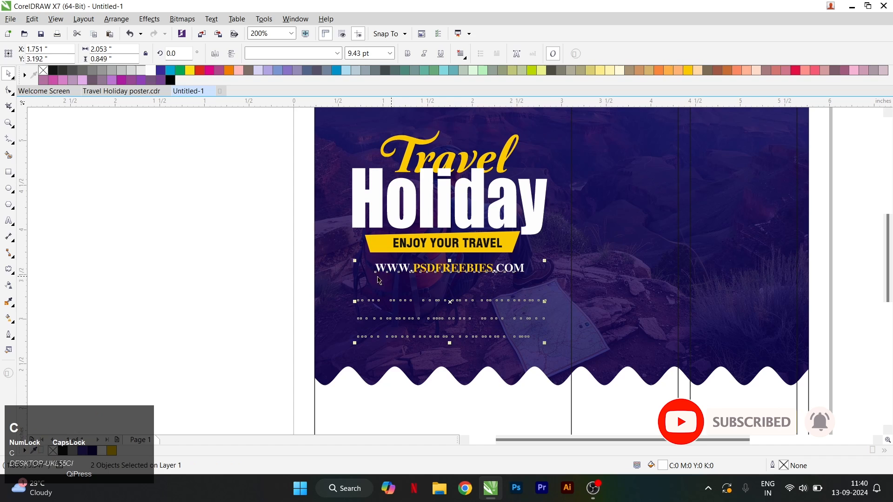
pyautogui.moveTo(242, 271); pyautogui.dragTo(609, 368)
pyautogui.hotkey('shift', 'pageup')
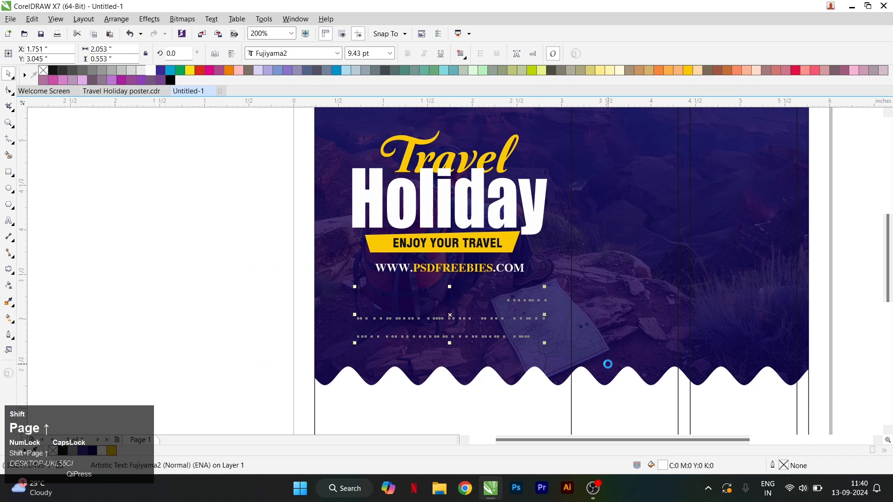
pyautogui.click(271, 245)
# Fill the rounded column nearest the headings with pale yellow, RGB 252, 245, 146
pyautogui.scroll(-2, 352, 202)
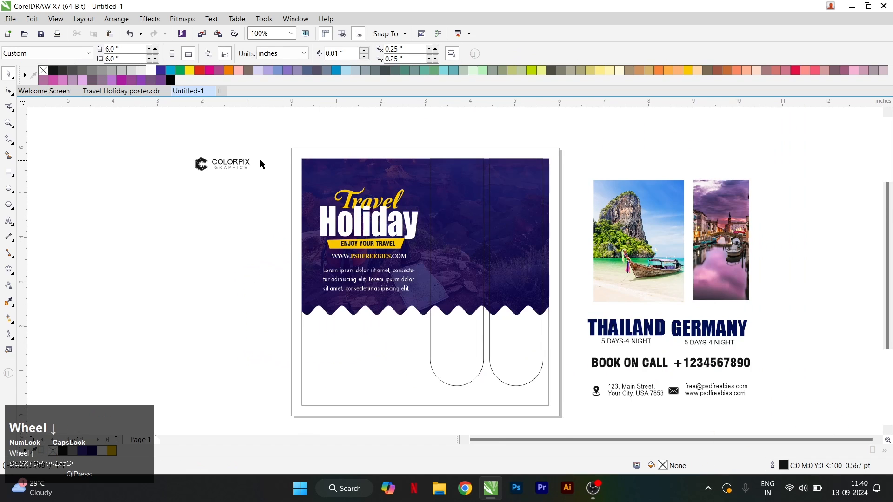
pyautogui.scroll(-1, 498, 295)
pyautogui.scroll(1, 542, 339)
pyautogui.click(619, 255)
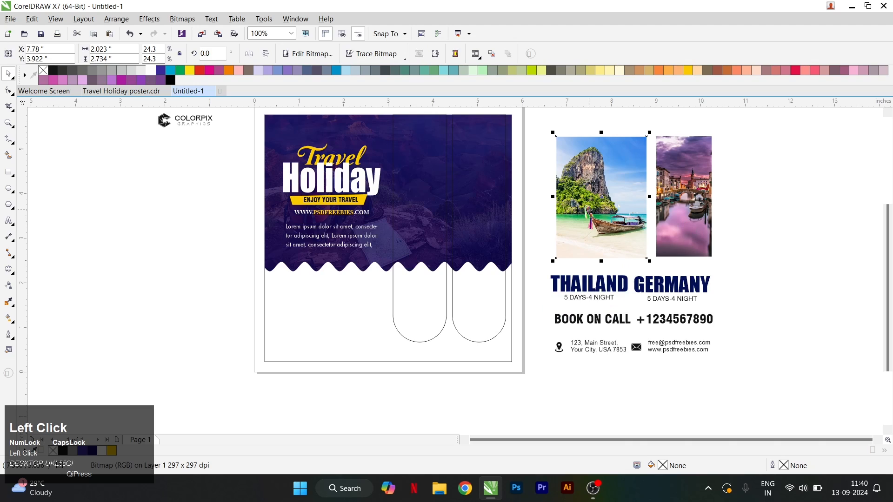
pyautogui.click(430, 193)
pyautogui.click(190, 70)
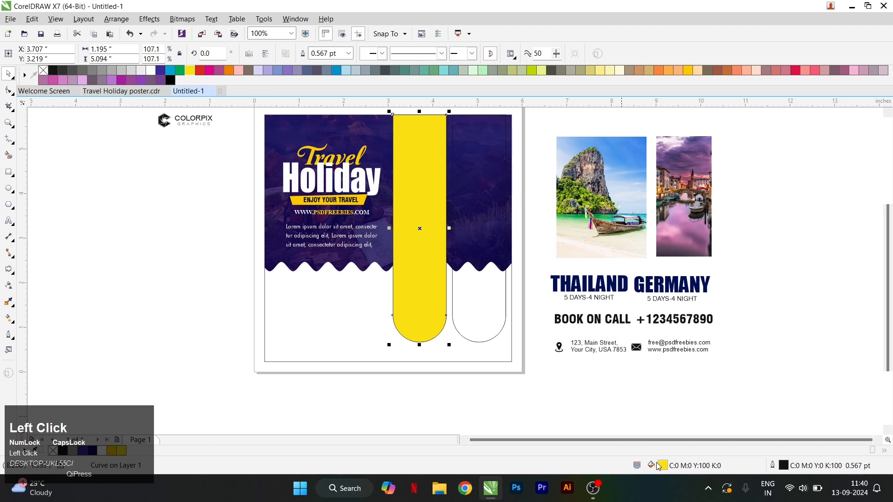
pyautogui.doubleClick(651, 465)
pyautogui.click(590, 283)
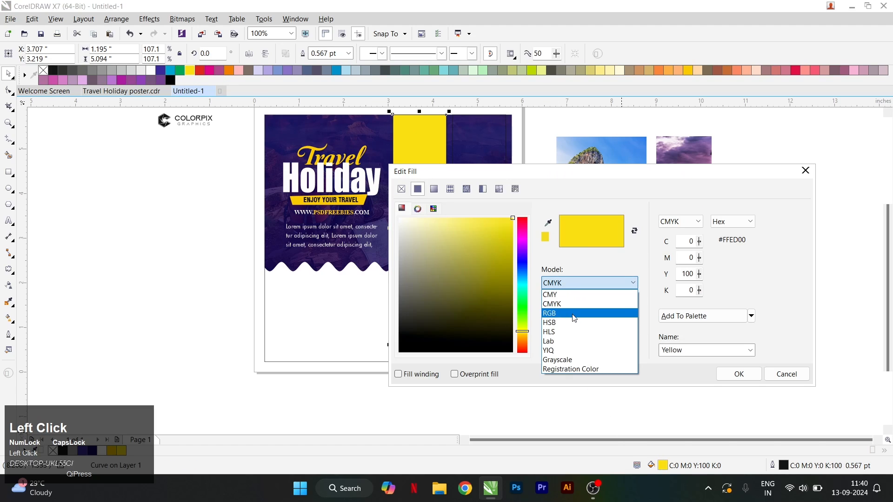
pyautogui.click(576, 311)
pyautogui.moveTo(495, 250); pyautogui.dragTo(449, 220)
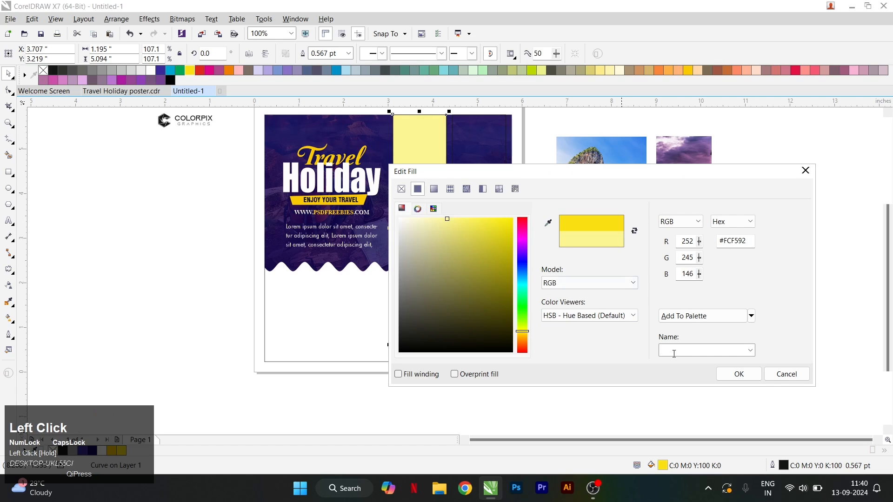
pyautogui.click(739, 374)
# Fill the other rounded column with light blue, RGB 158, 221, 255
pyautogui.click(508, 261)
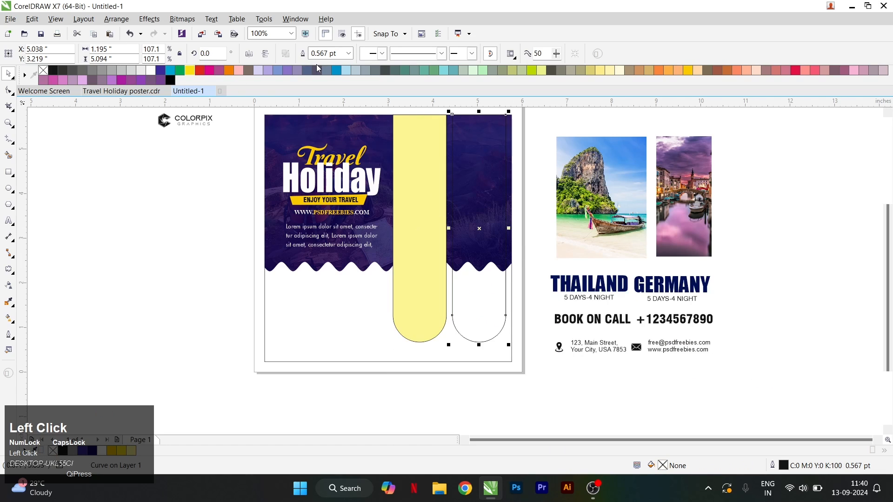
pyautogui.click(344, 70)
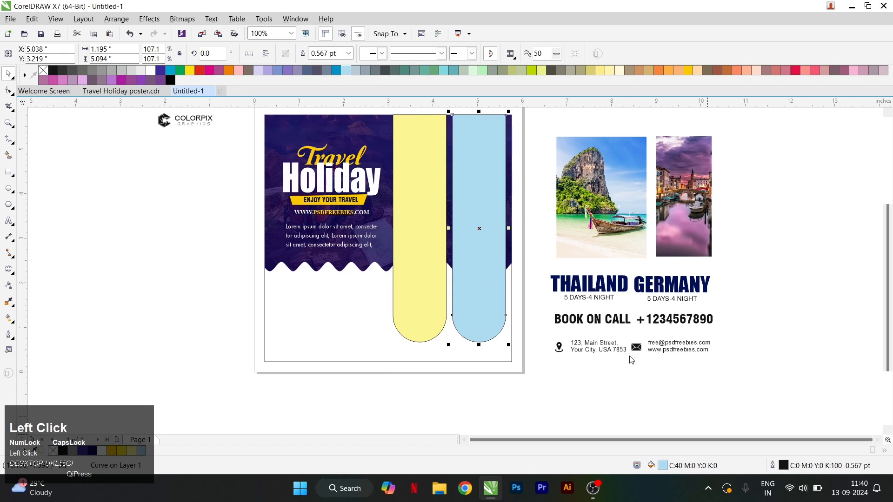
pyautogui.doubleClick(662, 465)
pyautogui.click(567, 284)
pyautogui.click(566, 312)
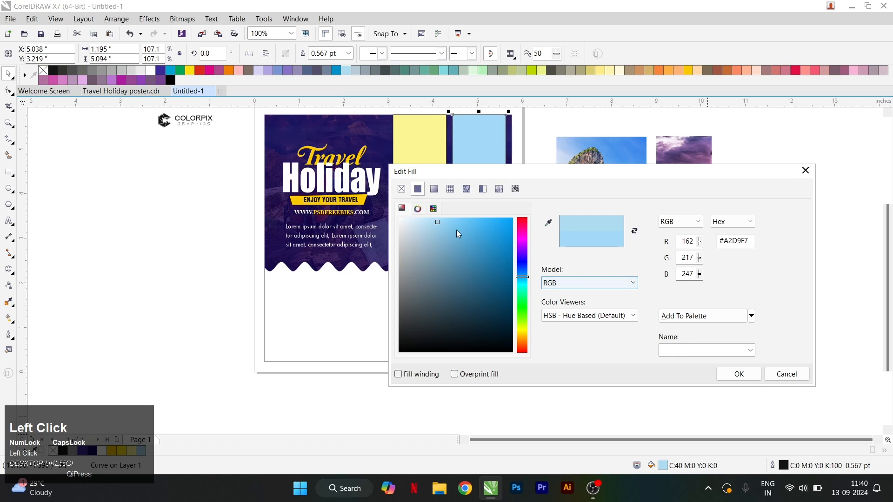
pyautogui.moveTo(456, 220); pyautogui.dragTo(456, 219)
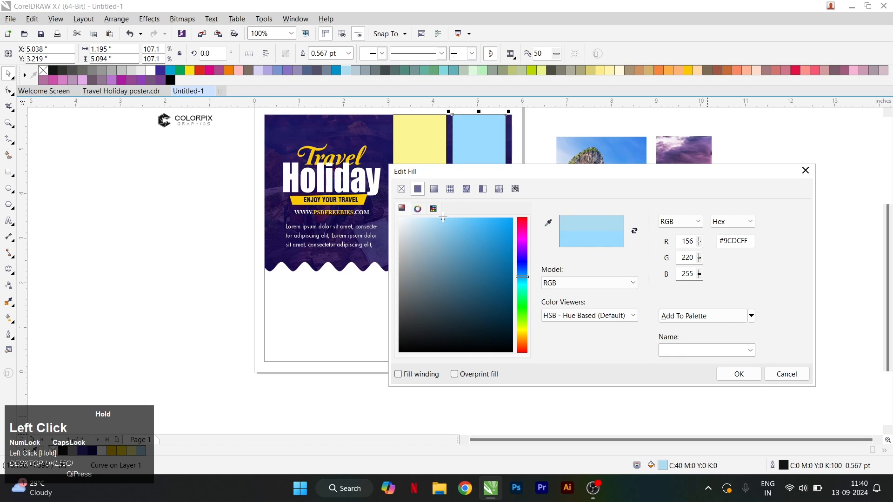
pyautogui.click(738, 373)
# PowerClip the Thailand beach photo inside the pale yellow column
pyautogui.scroll(2, 411, 310)
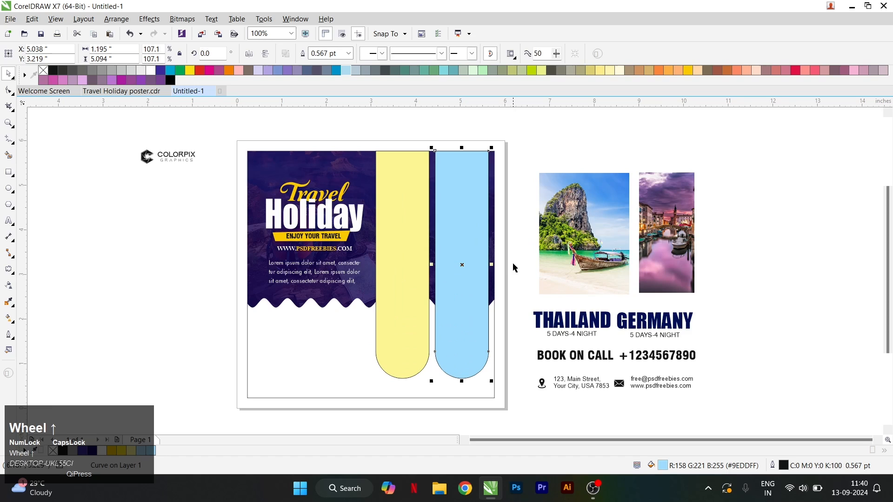
pyautogui.rightClick(552, 264)
pyautogui.click(575, 173)
pyautogui.click(409, 200)
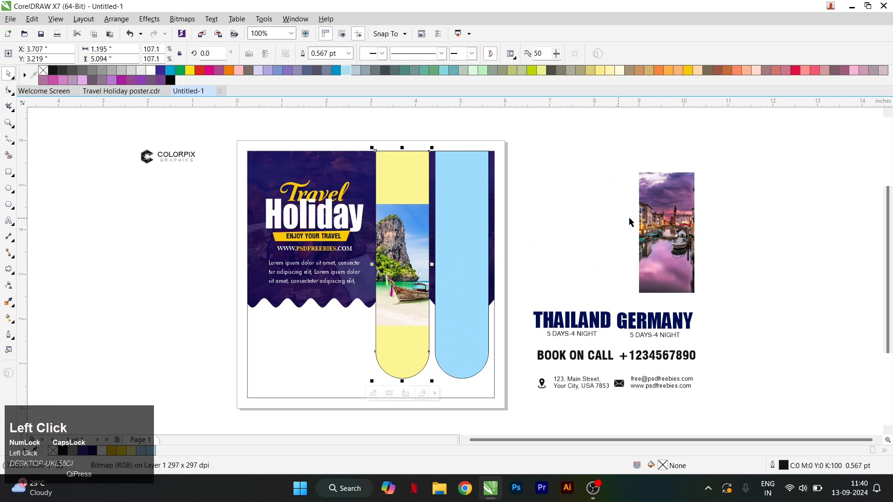
# PowerClip the Germany canal photo inside the light blue column
pyautogui.rightClick(673, 222)
pyautogui.click(716, 173)
pyautogui.click(471, 202)
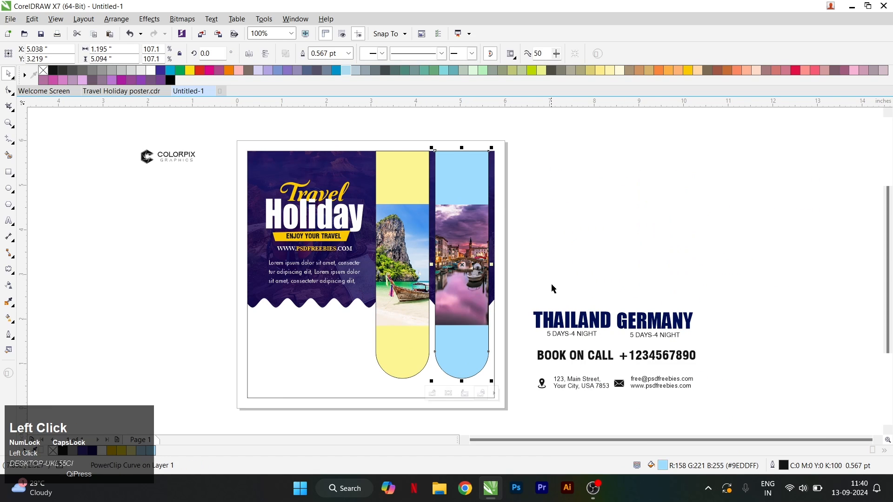
# Group the THAILAND heading with its 5 DAYS-4 NIGHT line, place it over the pale yellow column, and bring the destination and contact text to the front
pyautogui.moveTo(616, 349); pyautogui.dragTo(614, 346)
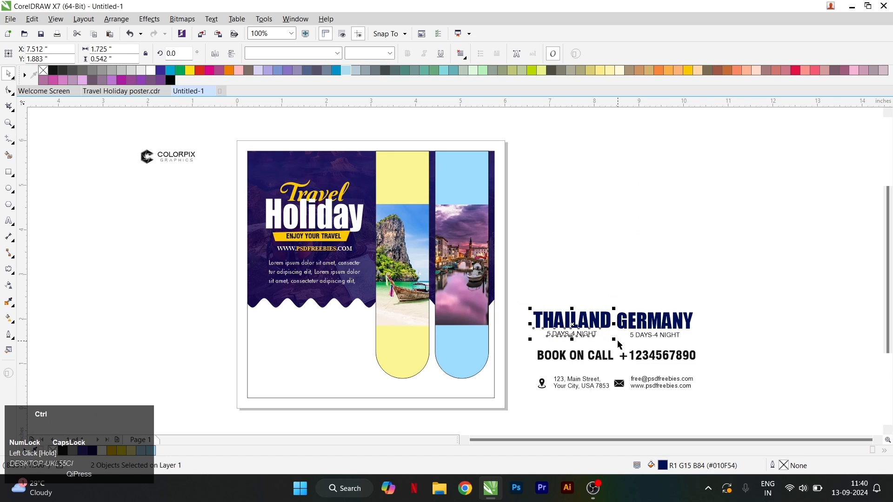
pyautogui.moveTo(619, 344); pyautogui.dragTo(441, 323)
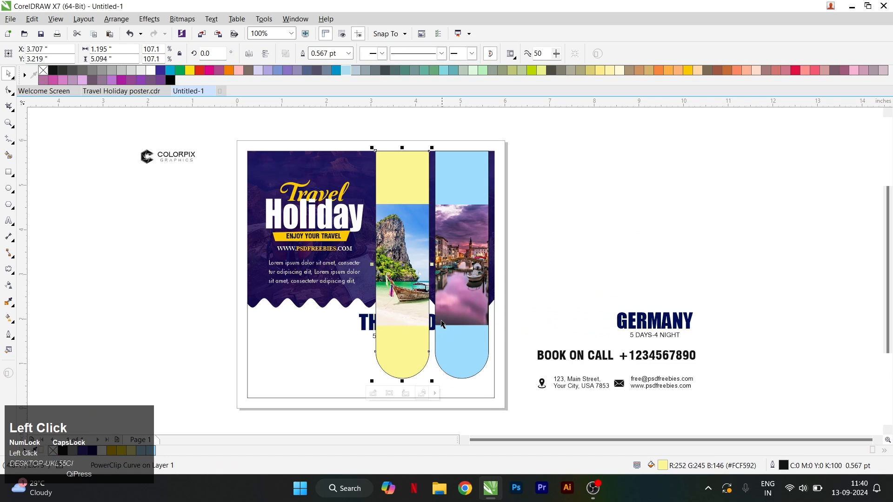
pyautogui.click(364, 329)
pyautogui.hotkey('shift', 'pageup')
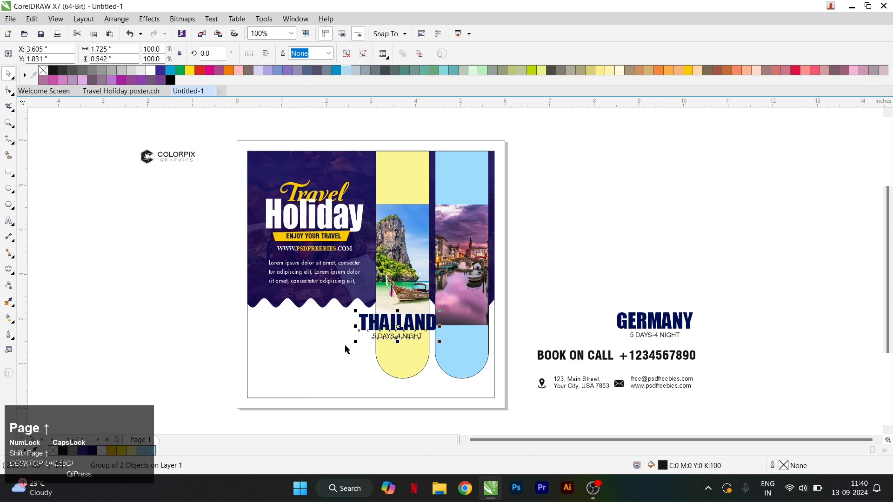
pyautogui.moveTo(757, 291); pyautogui.dragTo(501, 397)
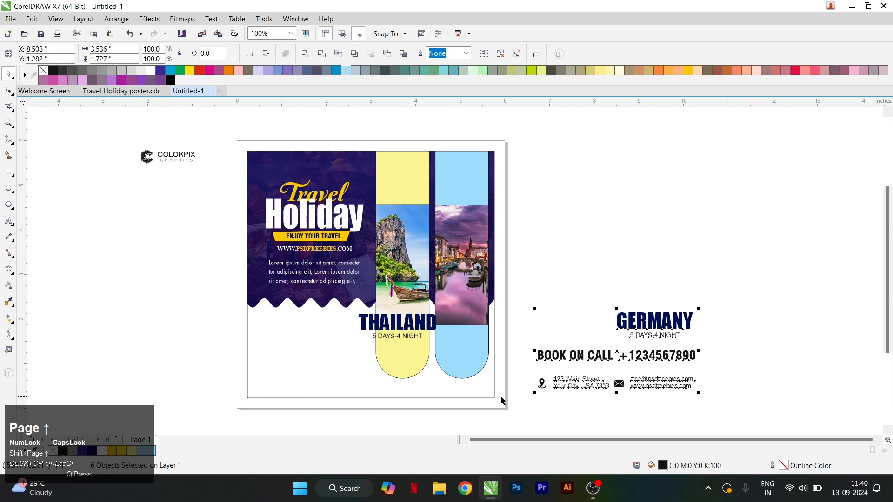
# Rotate the THAILAND caption group 90 degrees to read upward, centre it horizontally on the pale yellow column, and raise it slightly
pyautogui.scroll(2, 386, 322)
pyautogui.click(456, 319)
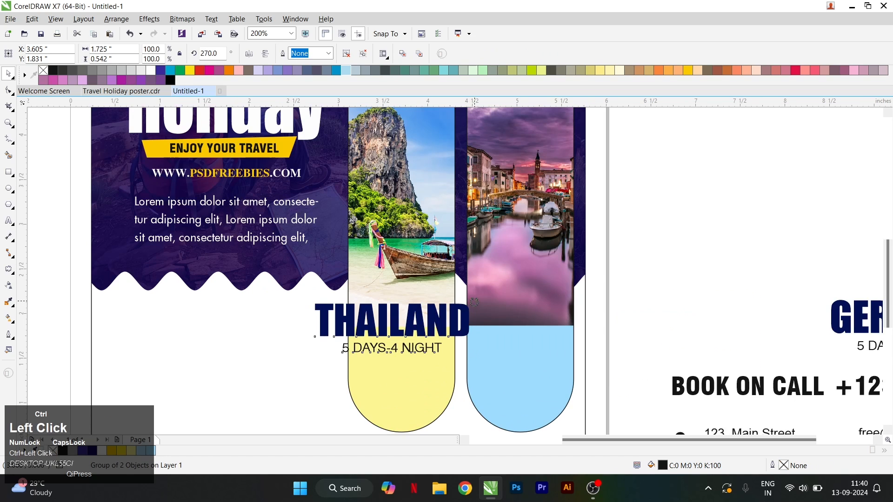
pyautogui.moveTo(474, 302); pyautogui.dragTo(367, 247)
pyautogui.hotkey('ctrl', 'u')
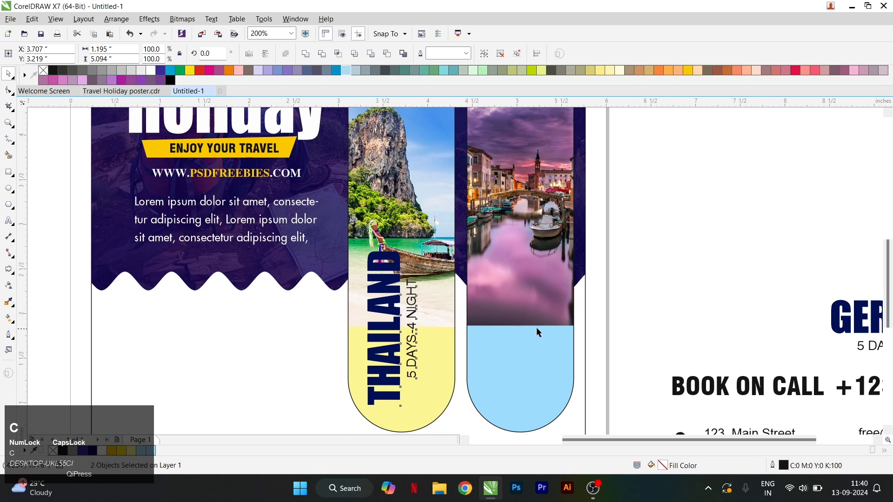
pyautogui.click(421, 367)
pyautogui.scroll(1, 425, 364)
pyautogui.click(424, 364)
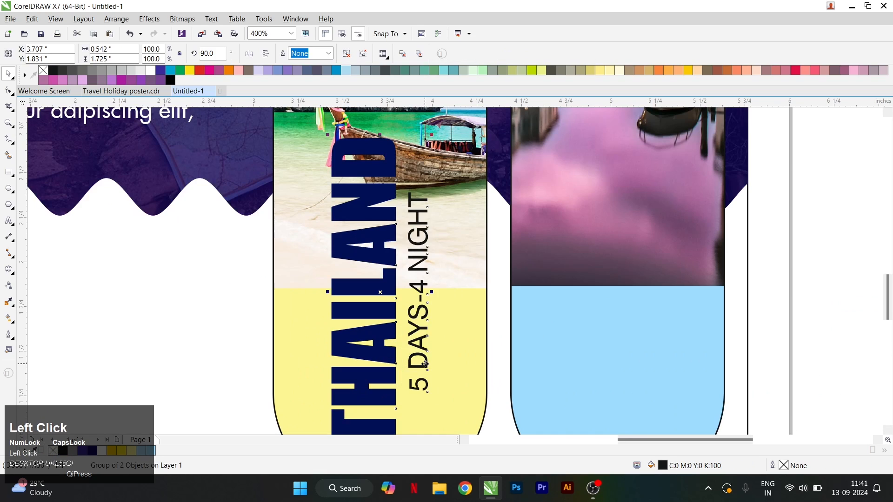
pyautogui.moveTo(424, 364); pyautogui.dragTo(424, 343)
pyautogui.scroll(-3, 425, 344)
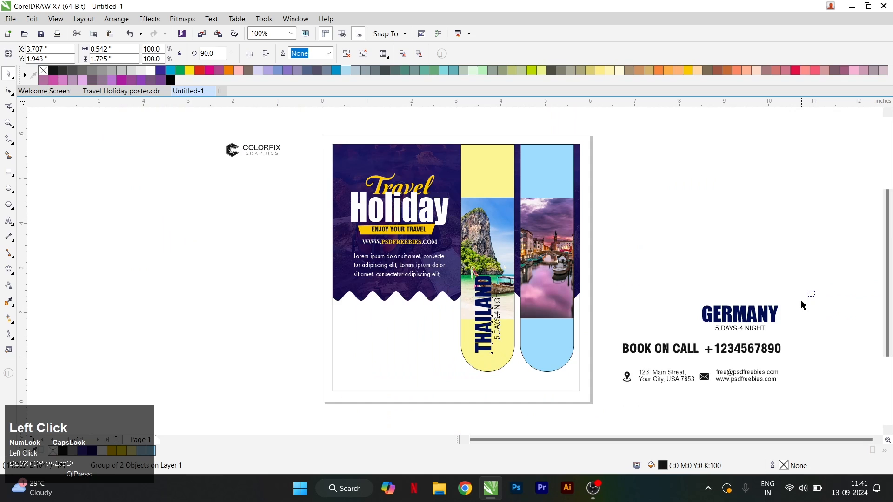
# Group GERMANY with its 5 DAYS-4 NIGHT line, rotate it 90 degrees on the light blue column, and align its base with the THAILAND caption
pyautogui.moveTo(803, 305); pyautogui.dragTo(679, 346)
pyautogui.hotkey('ctrl', 'g')
pyautogui.moveTo(738, 321); pyautogui.dragTo(551, 331)
pyautogui.scroll(1, 579, 329)
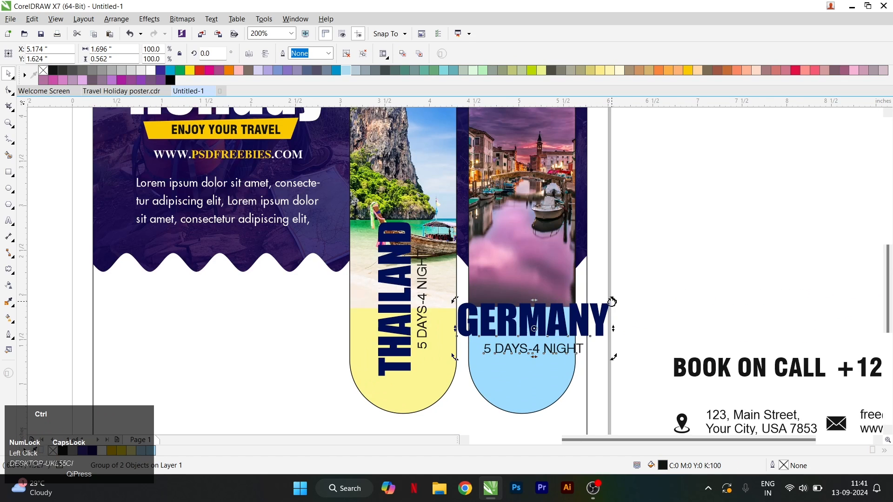
pyautogui.moveTo(612, 302); pyautogui.dragTo(508, 251)
pyautogui.keyDown('shift'); pyautogui.click(400, 368); pyautogui.keyUp('shift')
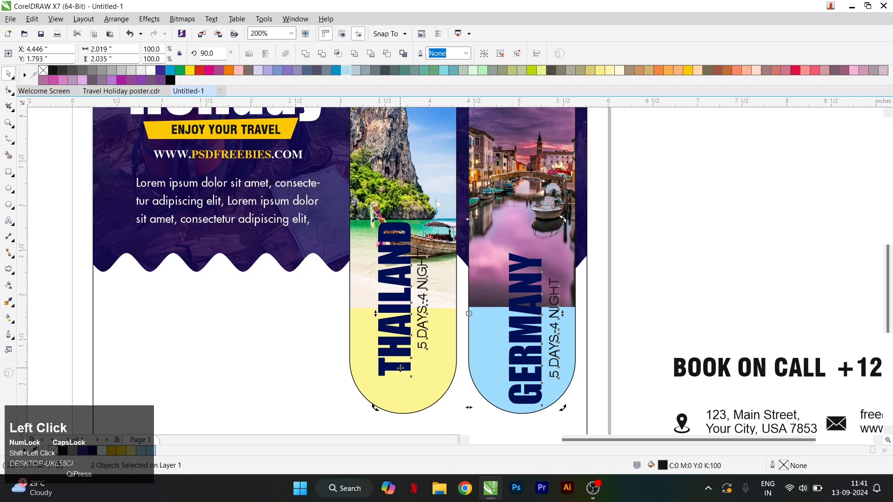
pyautogui.scroll(-1, 421, 379)
# Edit the pale yellow column's PowerClip, moving the beach photo up to the column's top and enlarging it to about 2.34 by 3.16 inches
pyautogui.click(430, 236)
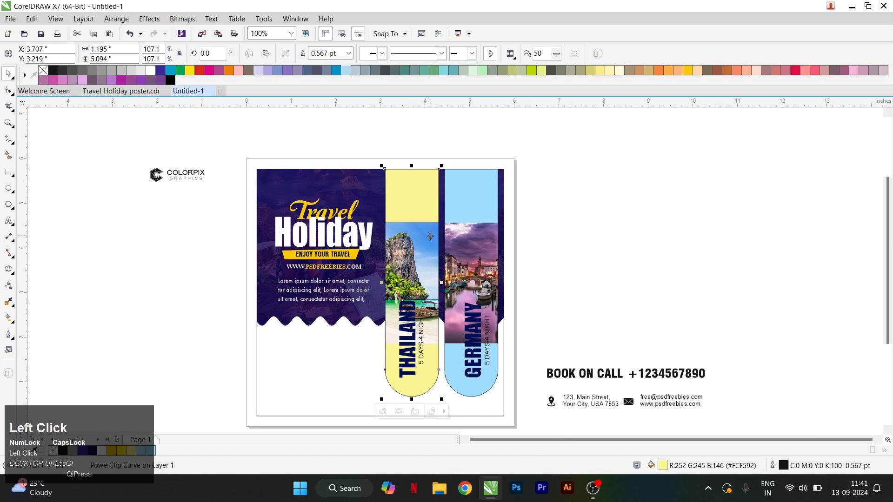
pyautogui.rightClick(430, 236)
pyautogui.click(450, 188)
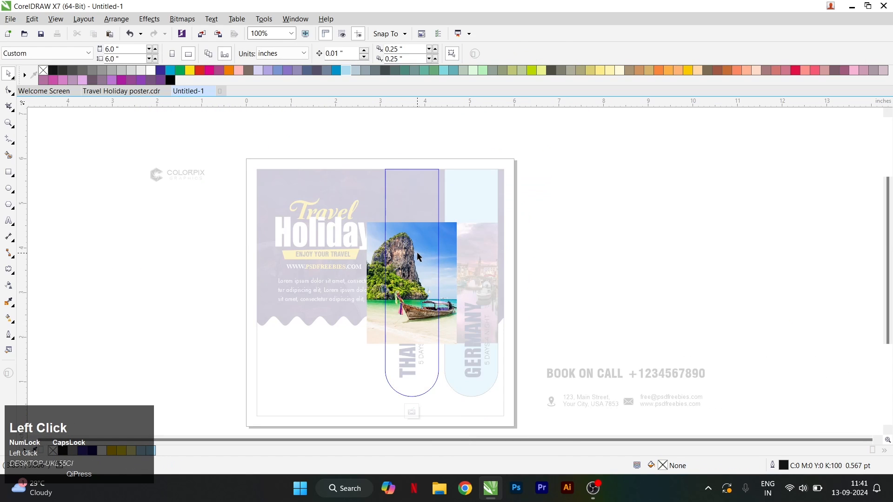
pyautogui.moveTo(417, 252); pyautogui.dragTo(450, 198)
pyautogui.scroll(1, 461, 293)
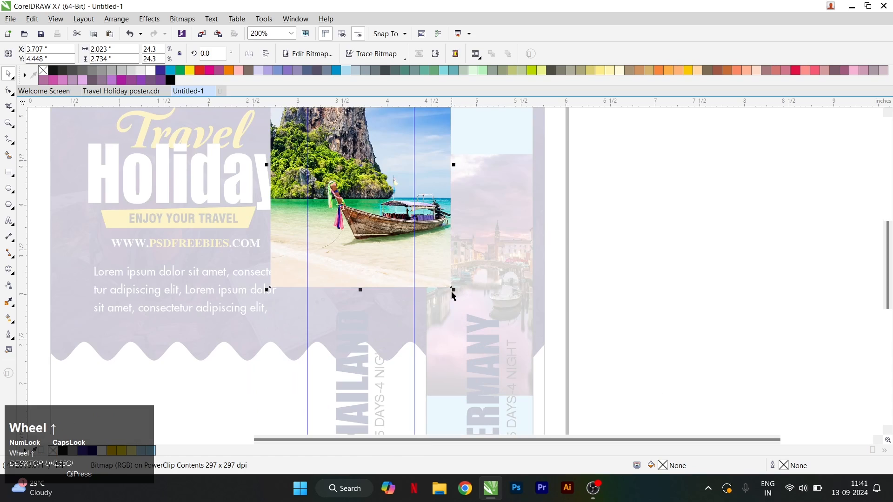
pyautogui.moveTo(454, 289); pyautogui.dragTo(484, 328)
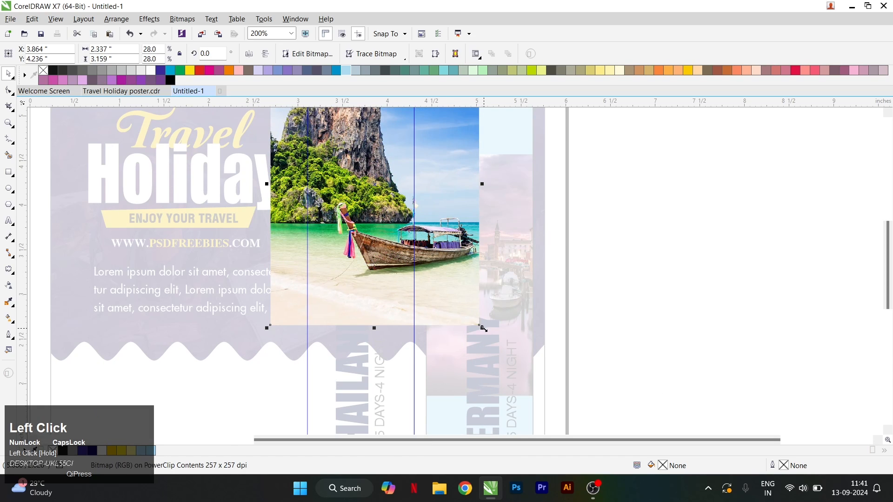
pyautogui.moveTo(441, 293); pyautogui.dragTo(437, 293)
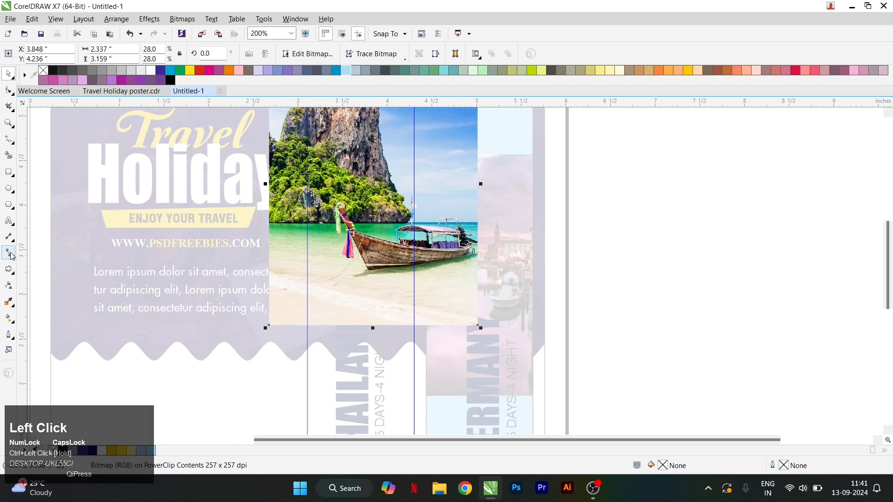
# Fade the beach photo's lower edge into the pale yellow with a vertical linear transparency and finish editing the PowerClip
pyautogui.click(9, 285)
pyautogui.scroll(1, 378, 285)
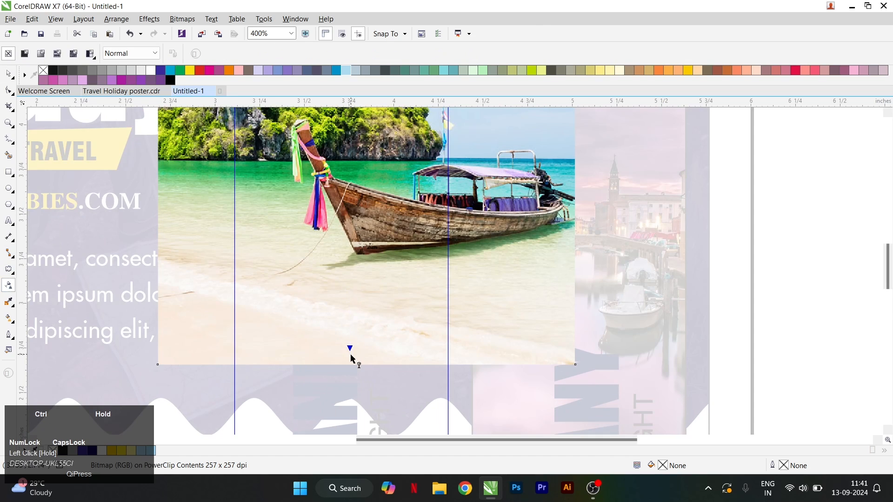
pyautogui.moveTo(351, 359); pyautogui.dragTo(349, 289)
pyautogui.hotkey('ctrl', 'space')
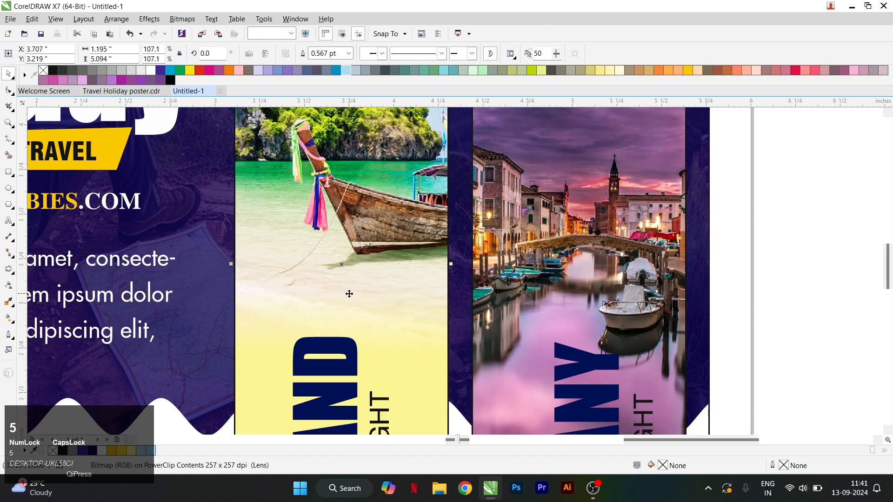
pyautogui.scroll(-1, 347, 302)
pyautogui.scroll(-1, 419, 279)
pyautogui.scroll(1, 419, 279)
# Edit the light blue column's PowerClip, moving the canal photo to the column's top and enlarging it to overfill the column's width
pyautogui.click(428, 279)
pyautogui.rightClick(429, 279)
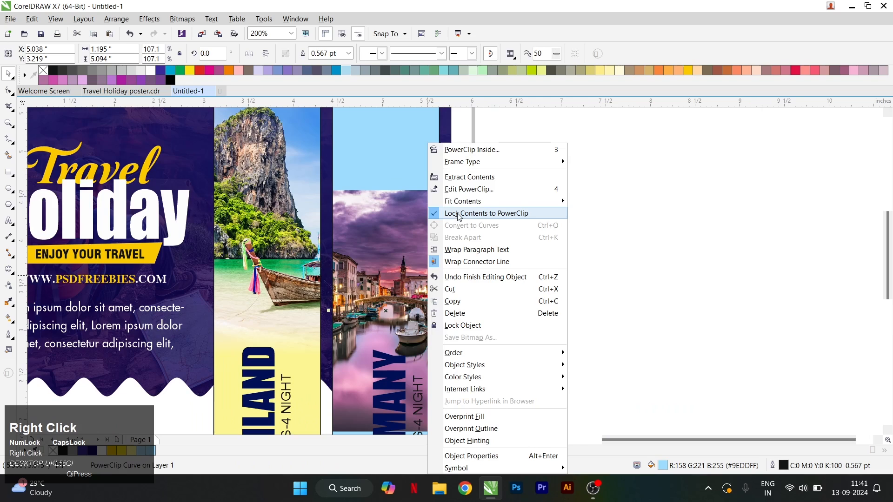
pyautogui.click(465, 190)
pyautogui.scroll(-1, 420, 270)
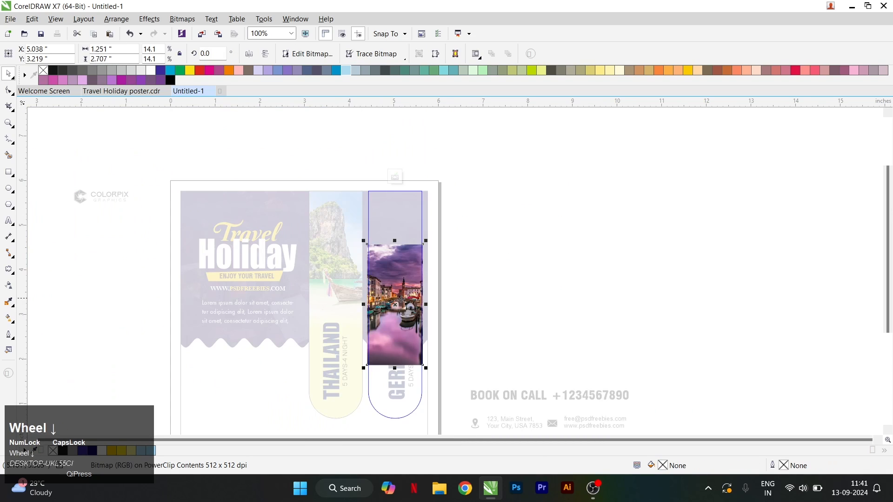
pyautogui.moveTo(420, 270); pyautogui.dragTo(421, 214)
pyautogui.scroll(1, 434, 316)
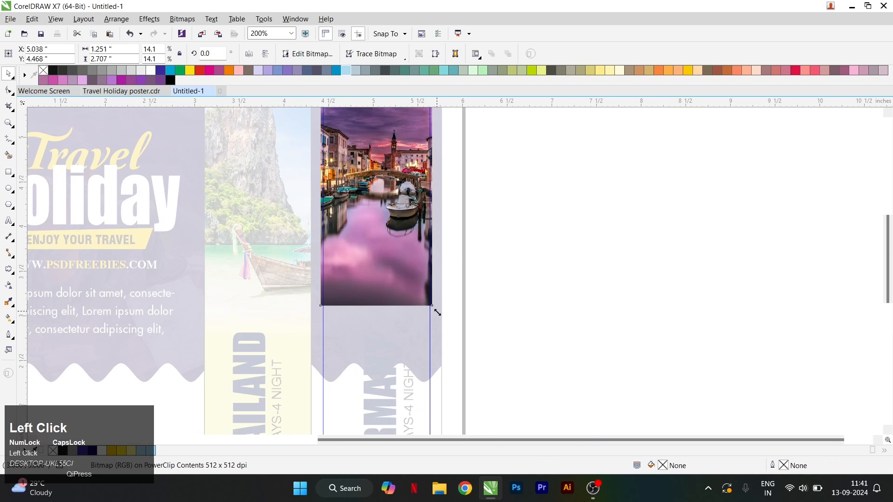
pyautogui.moveTo(437, 312); pyautogui.dragTo(457, 335)
pyautogui.scroll(1, 457, 336)
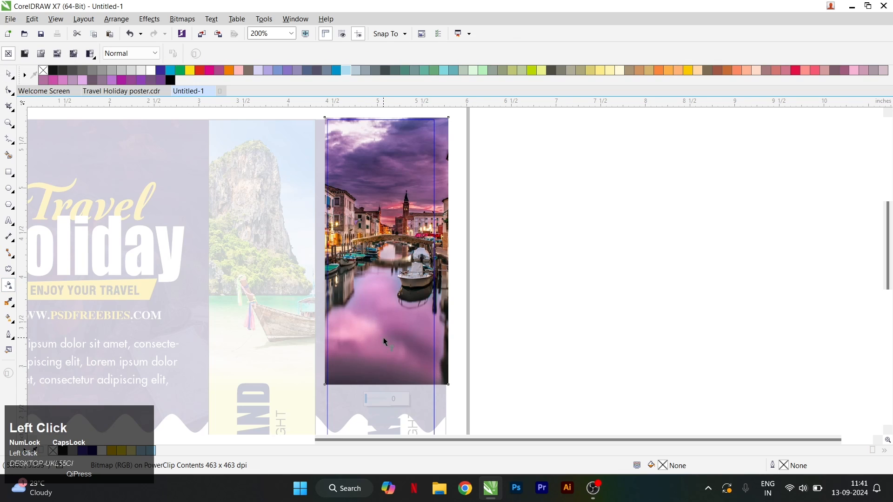
# Fade the canal photo's lower edge into the light blue with a -90 degree linear transparency and finish editing the PowerClip
pyautogui.moveTo(384, 342); pyautogui.dragTo(389, 374)
pyautogui.scroll(1, 393, 367)
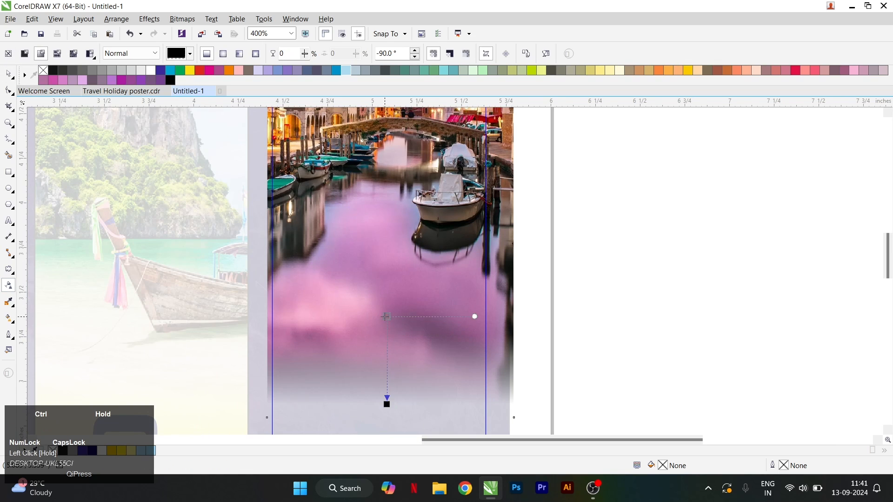
pyautogui.press('space')
pyautogui.scroll(-1, 390, 329)
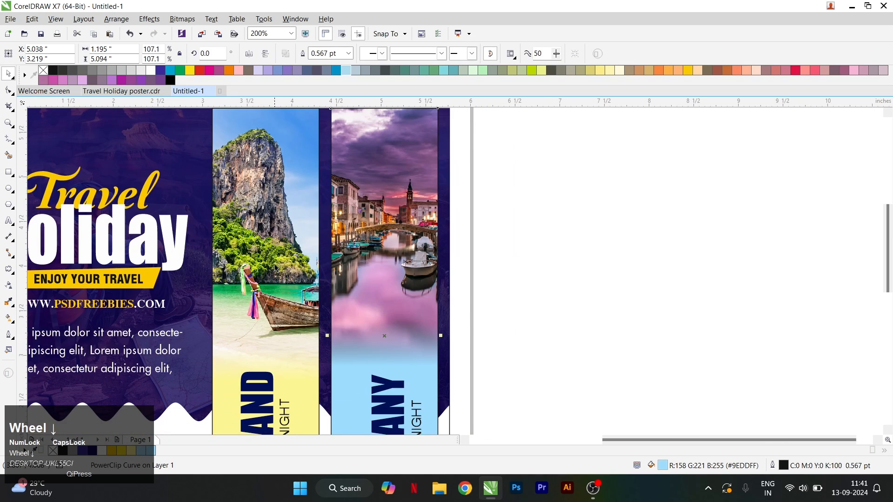
# Remove the outlines from both rounded destination columns
pyautogui.keyDown('shift'); pyautogui.click(265, 228); pyautogui.keyUp('shift')
pyautogui.rightClick(42, 72)
pyautogui.scroll(-1, 548, 225)
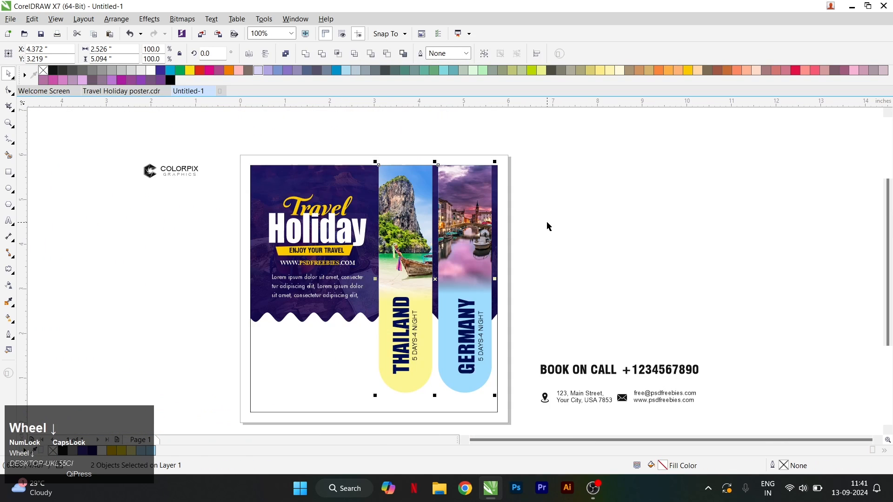
pyautogui.click(548, 225)
# Shift the whole heading and paragraph block slightly to the left within the navy panel
pyautogui.moveTo(241, 190); pyautogui.dragTo(392, 322)
pyautogui.scroll(1, 317, 226)
pyautogui.scroll(-1, 319, 230)
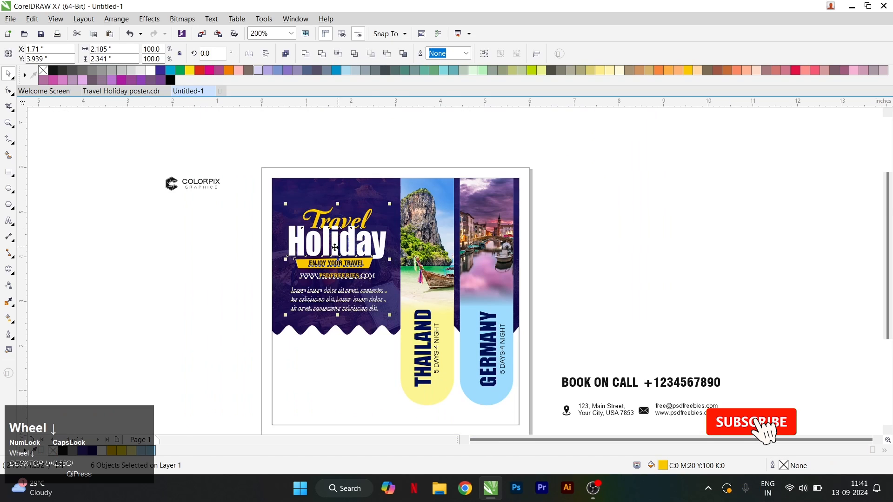
# Place the ColorPix Graphics logo above the Travel heading in white, bring it to the front, and centre it with the heading
pyautogui.moveTo(139, 164); pyautogui.dragTo(243, 204)
pyautogui.scroll(1, 179, 183)
pyautogui.moveTo(179, 183); pyautogui.dragTo(453, 200)
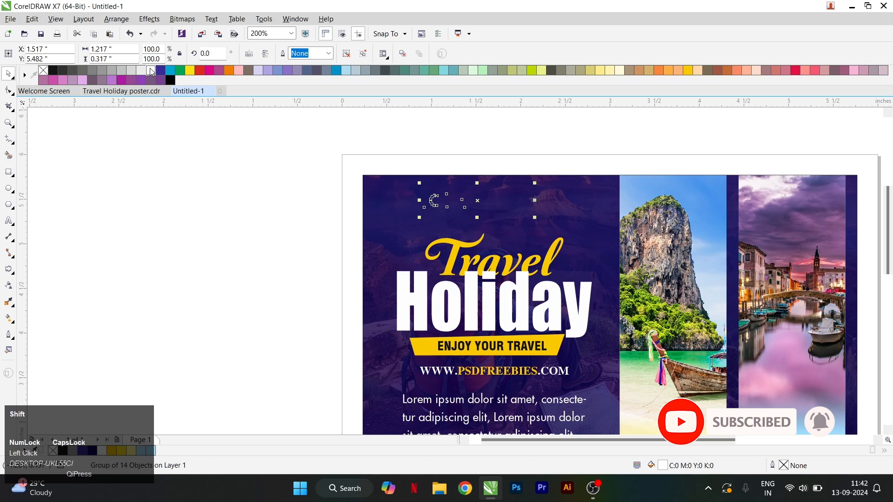
pyautogui.hotkey('shift', 'pageup')
pyautogui.keyDown('shift'); pyautogui.click(455, 253); pyautogui.keyUp('shift')
pyautogui.press('c')
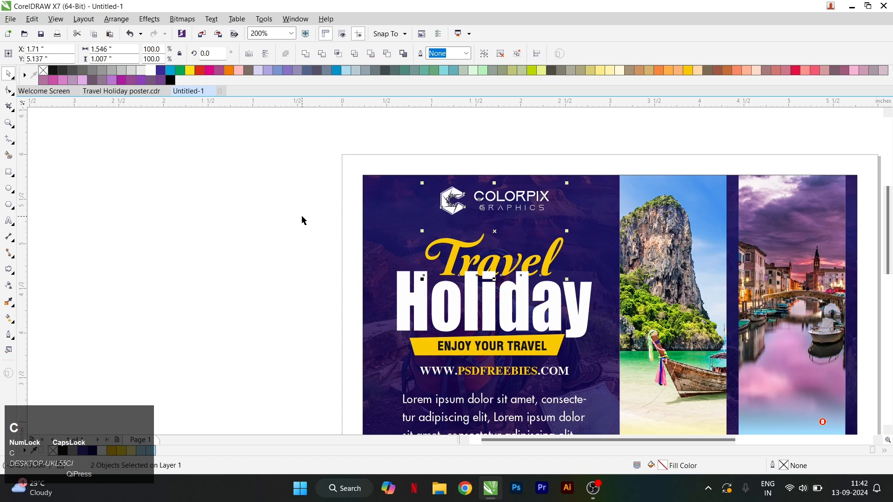
# Place the BOOK ON CALL line just below the navy panel's wavy edge, with the phone number directly beneath it
pyautogui.scroll(-1, 303, 220)
pyautogui.scroll(-1, 247, 223)
pyautogui.scroll(1, 247, 223)
pyautogui.scroll(1, 492, 334)
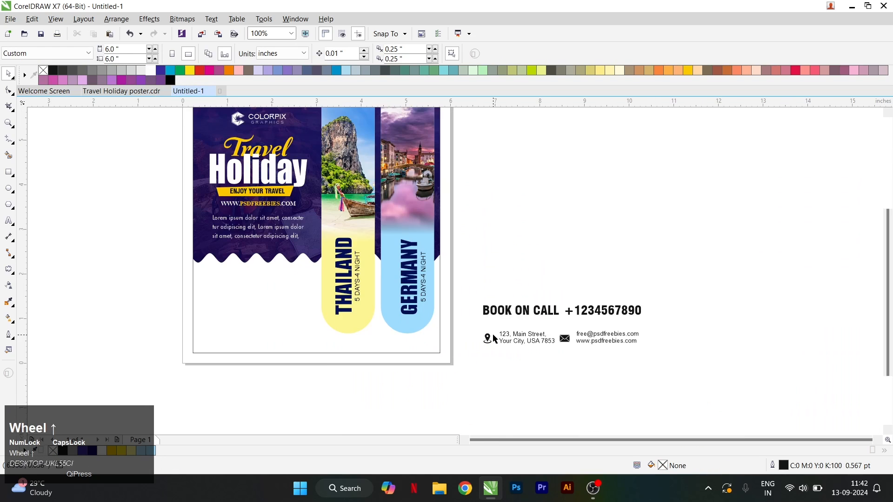
pyautogui.moveTo(523, 311); pyautogui.dragTo(270, 279)
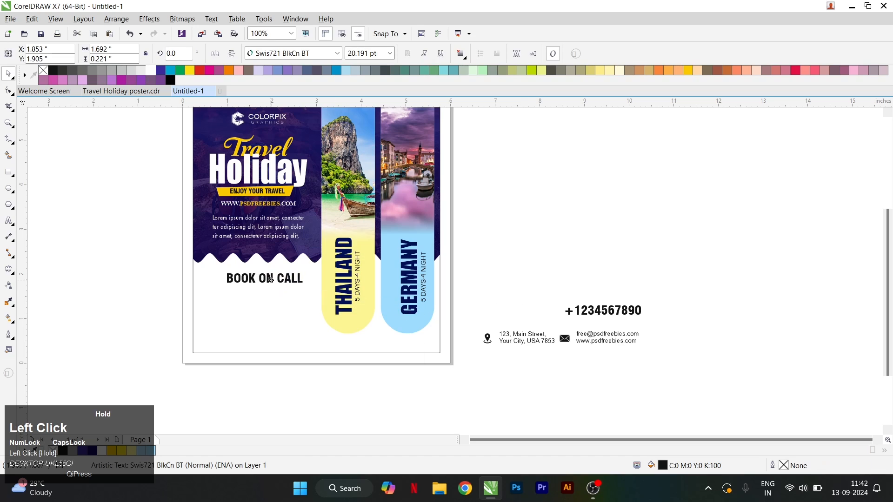
pyautogui.moveTo(613, 310); pyautogui.dragTo(266, 291)
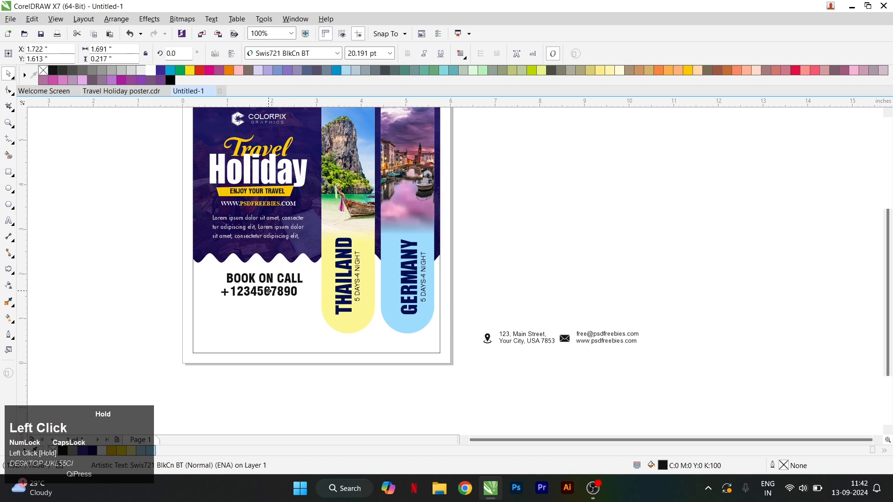
# Shrink the BOOK ON CALL line, enlarge the phone number to about 27.3 pt, and position the centred pair in the white area
pyautogui.scroll(2, 270, 282)
pyautogui.moveTo(415, 249); pyautogui.dragTo(379, 257)
pyautogui.moveTo(389, 346); pyautogui.dragTo(442, 359)
pyautogui.keyDown('shift'); pyautogui.click(333, 280); pyautogui.keyUp('shift')
pyautogui.moveTo(333, 280); pyautogui.dragTo(316, 280)
pyautogui.scroll(-1, 385, 309)
pyautogui.click(169, 282)
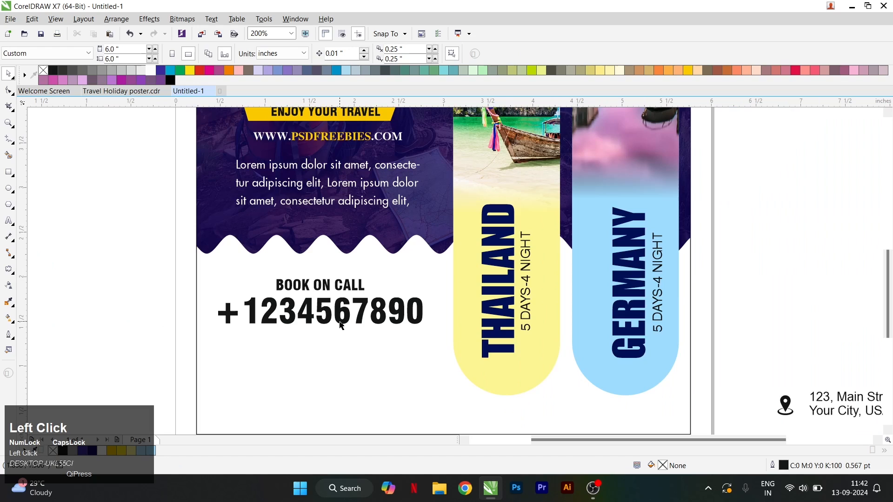
# Try a medium blue fill, RGB 25, 143, 207, on the phone number
pyautogui.click(333, 320)
pyautogui.click(150, 451)
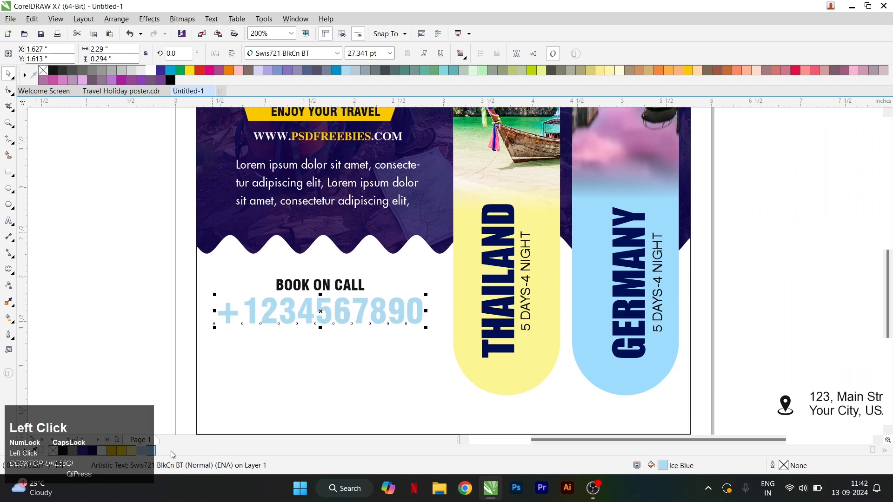
pyautogui.doubleClick(661, 466)
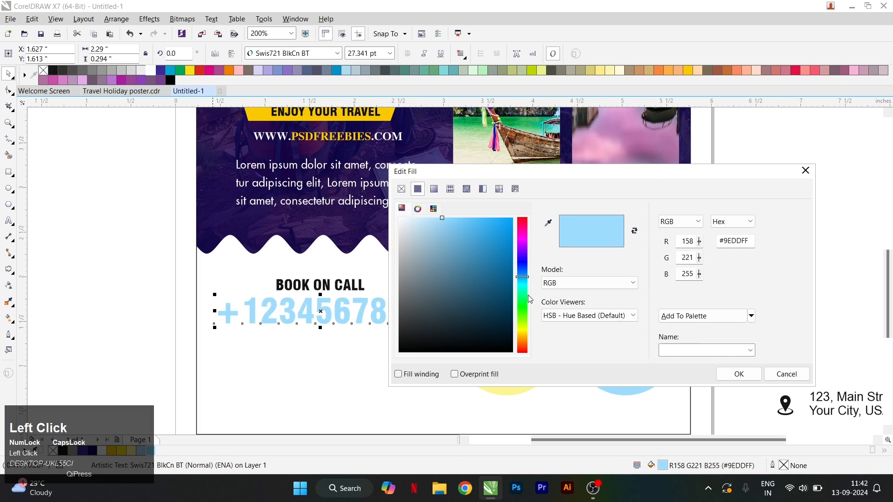
pyautogui.moveTo(504, 277); pyautogui.dragTo(491, 250)
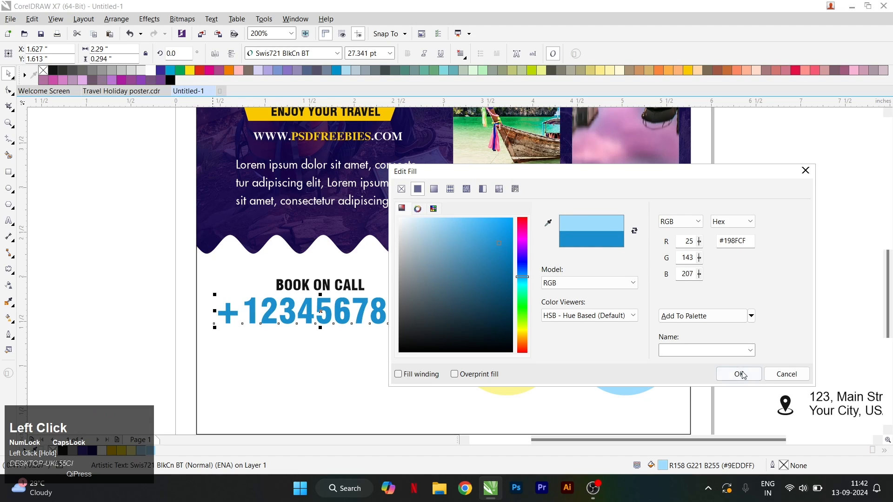
pyautogui.click(739, 374)
# Fill the phone number with dark navy, RGB 15, 6, 89
pyautogui.click(97, 455)
pyautogui.press('Escape')
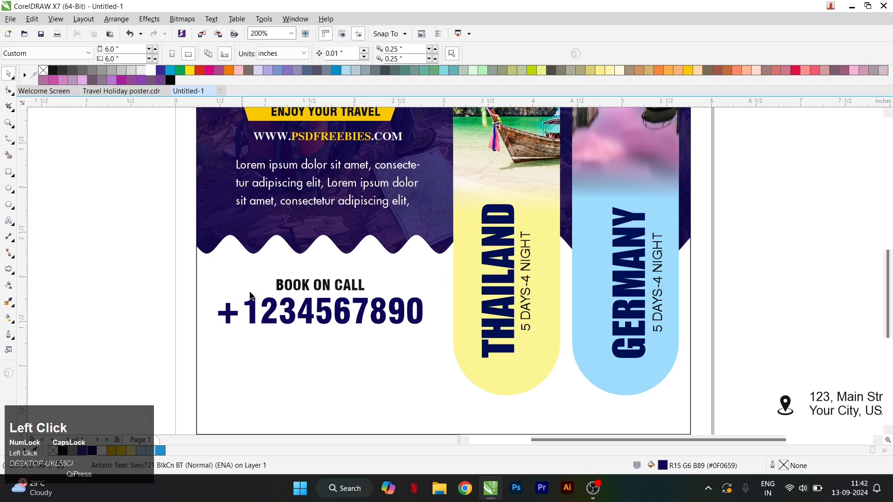
# Place the location icon and address text below the phone number and left-align them with it
pyautogui.scroll(-1, 358, 298)
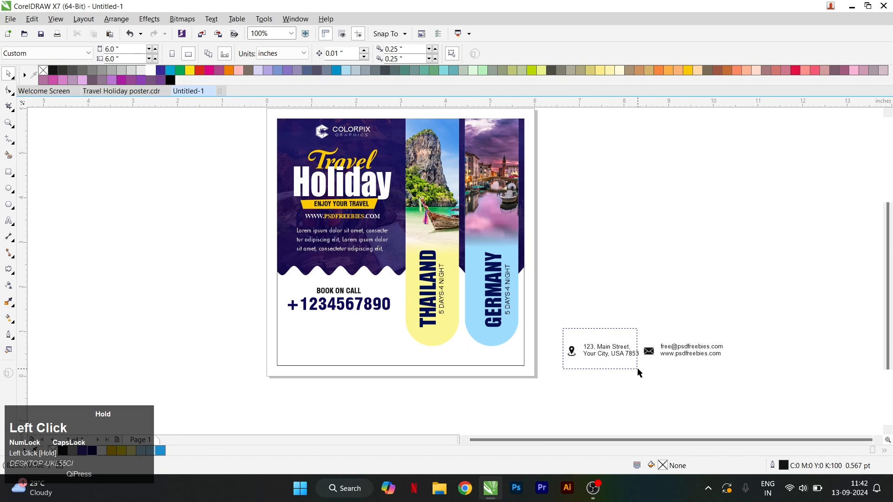
pyautogui.moveTo(639, 372); pyautogui.dragTo(332, 322)
pyautogui.keyDown('shift'); pyautogui.click(344, 305); pyautogui.keyUp('shift')
pyautogui.press('l')
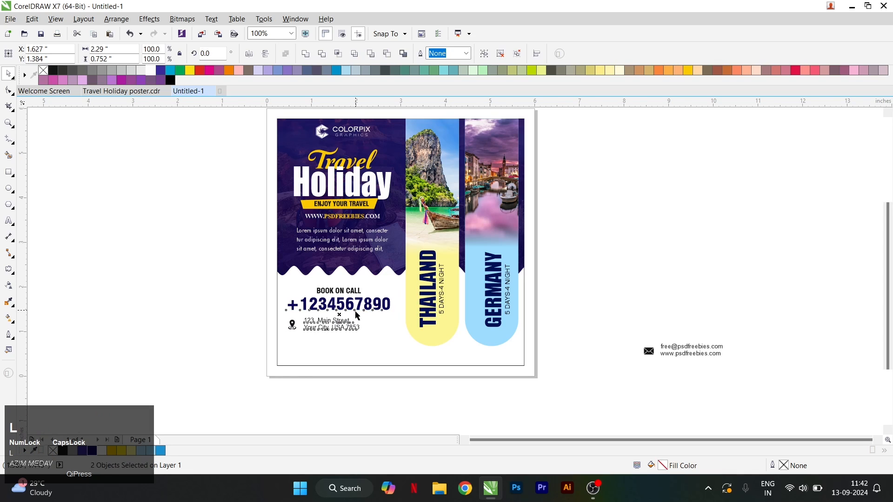